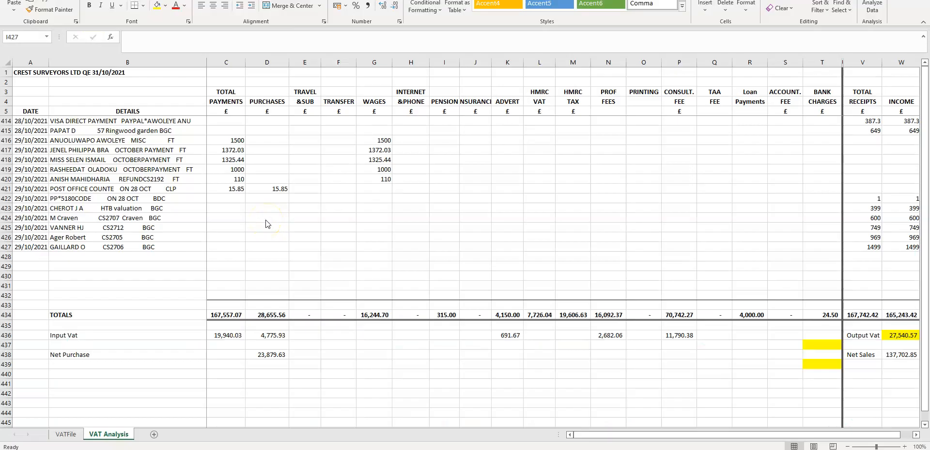
# - Scroll through the VAT Analysis transactions back up to the first rows of the quarter
pyautogui.click(266, 219)
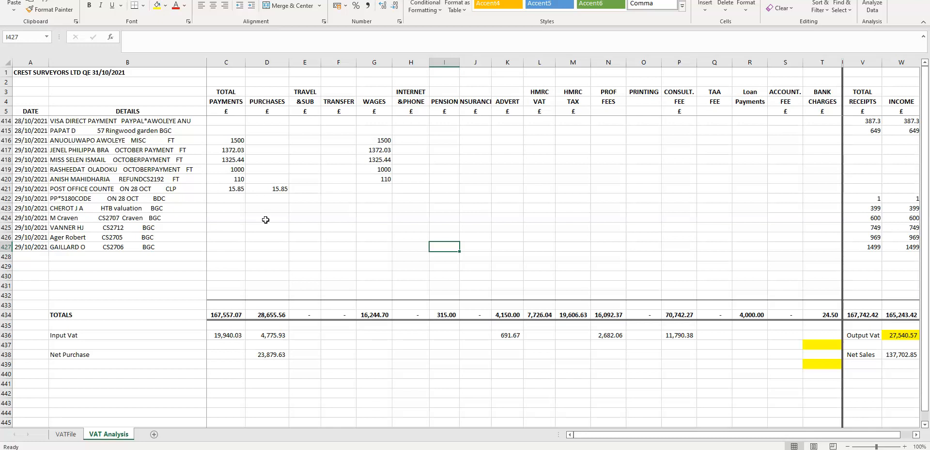
pyautogui.scroll(12, 133, 231)
pyautogui.scroll(20, 133, 230)
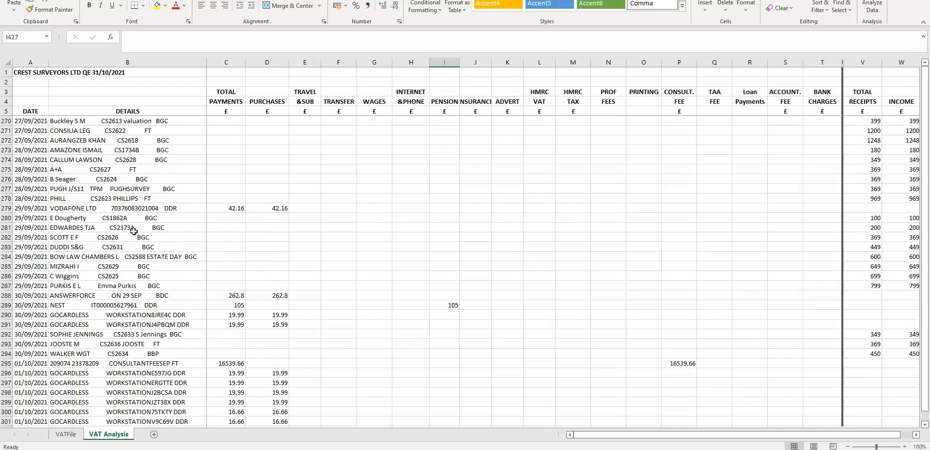
pyautogui.scroll(20, 128, 231)
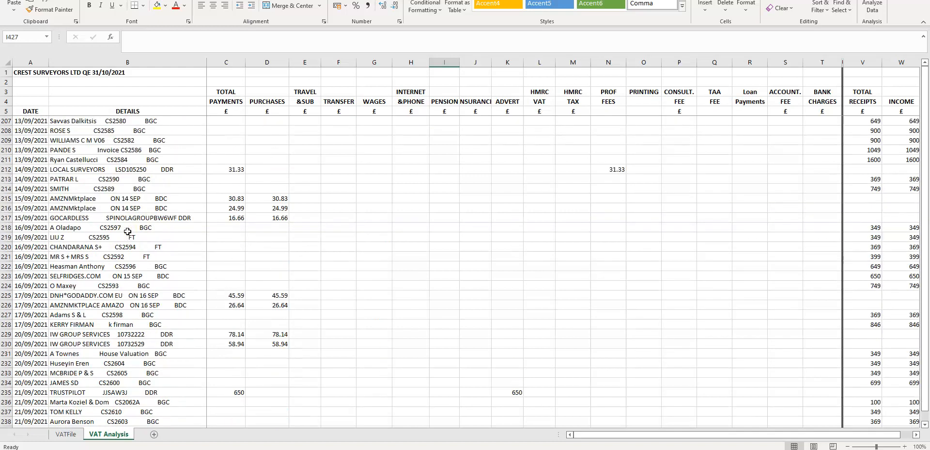
pyautogui.scroll(5, 128, 231)
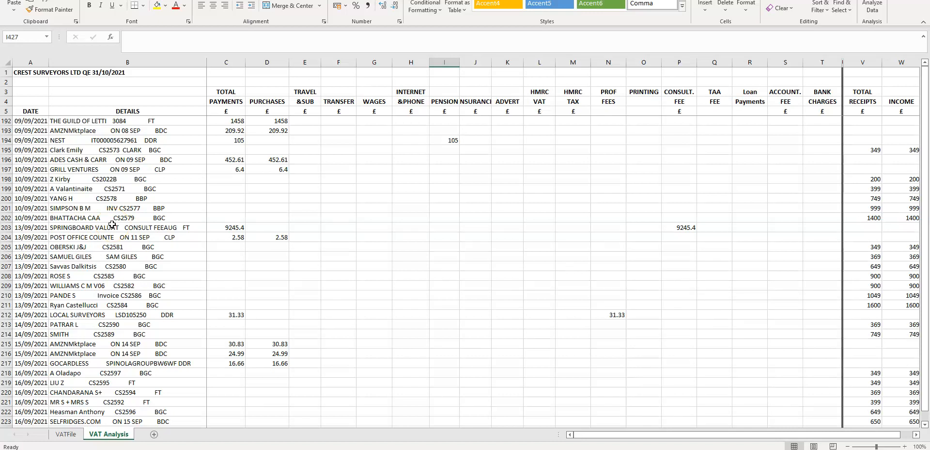
pyautogui.scroll(20, 112, 223)
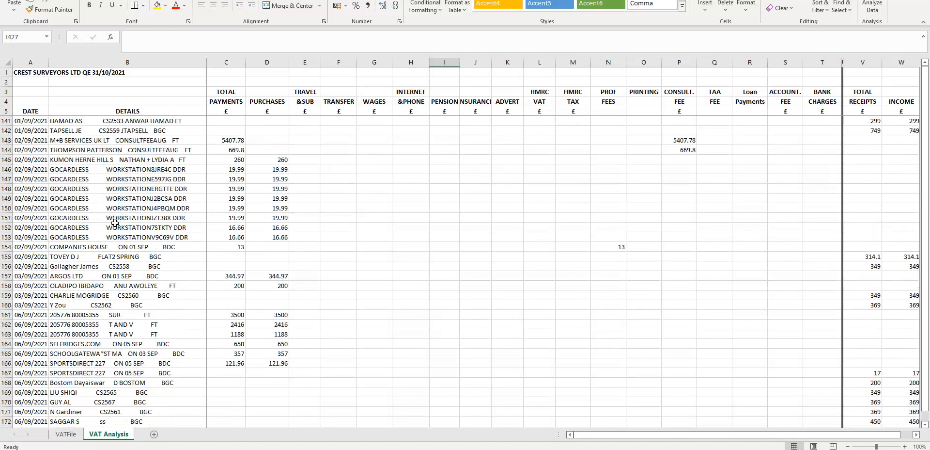
pyautogui.scroll(15, 115, 222)
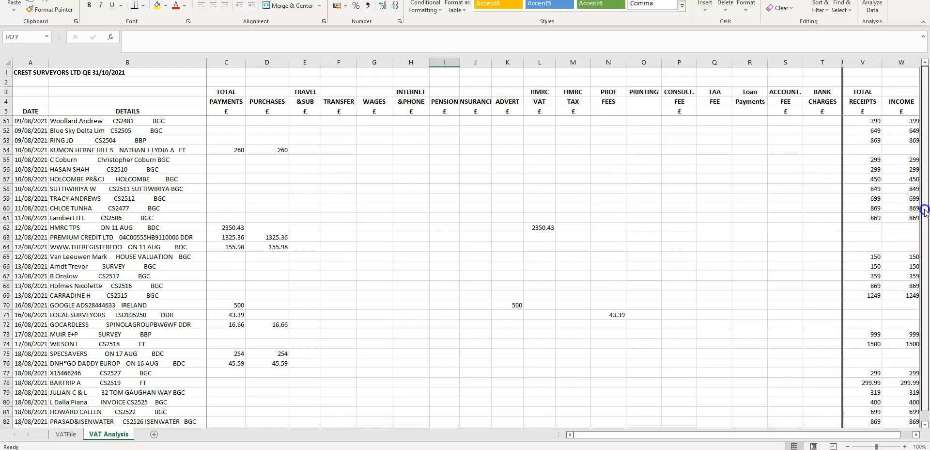
pyautogui.scroll(15, 92, 162)
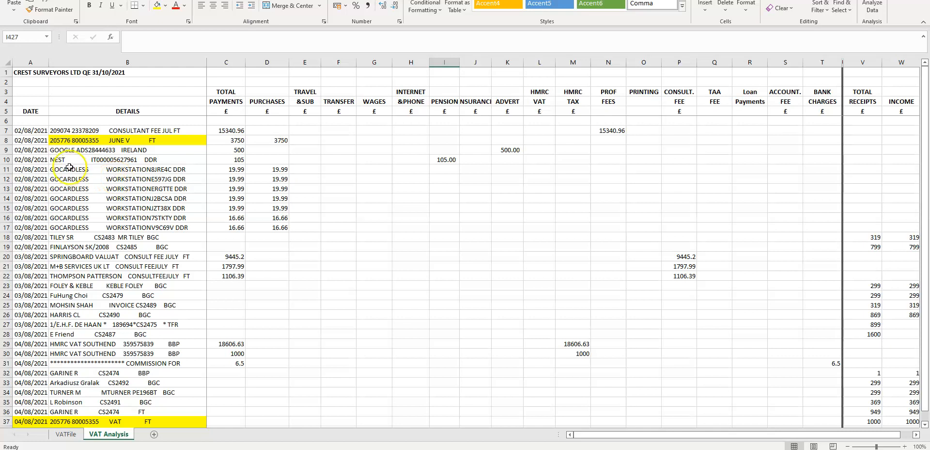
# - Examine the date and details entries and how the GOCARDLESS payments are allocated to the Purchases and Pension columns
pyautogui.click(51, 150)
pyautogui.click(27, 130)
pyautogui.moveTo(75, 145); pyautogui.dragTo(148, 401)
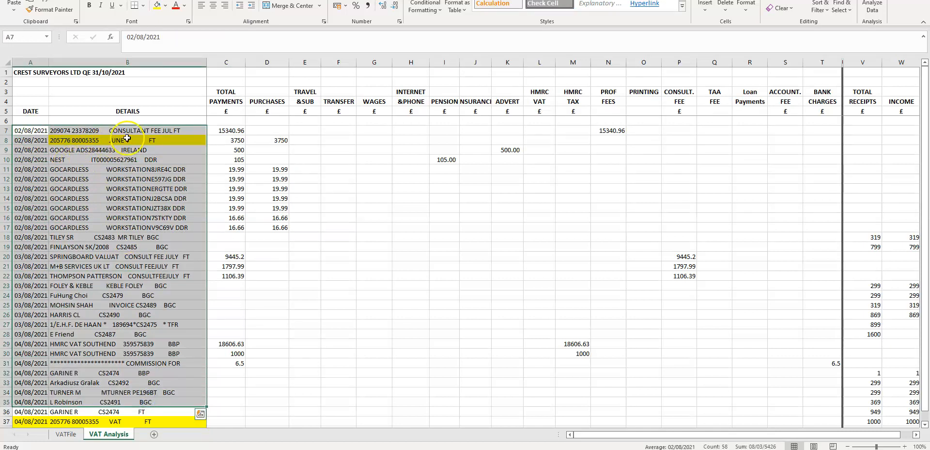
pyautogui.click(166, 169)
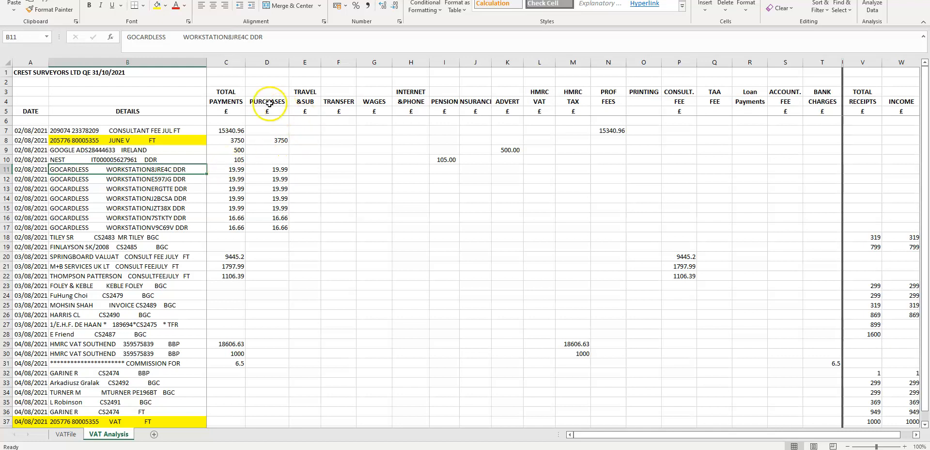
pyautogui.click(277, 66)
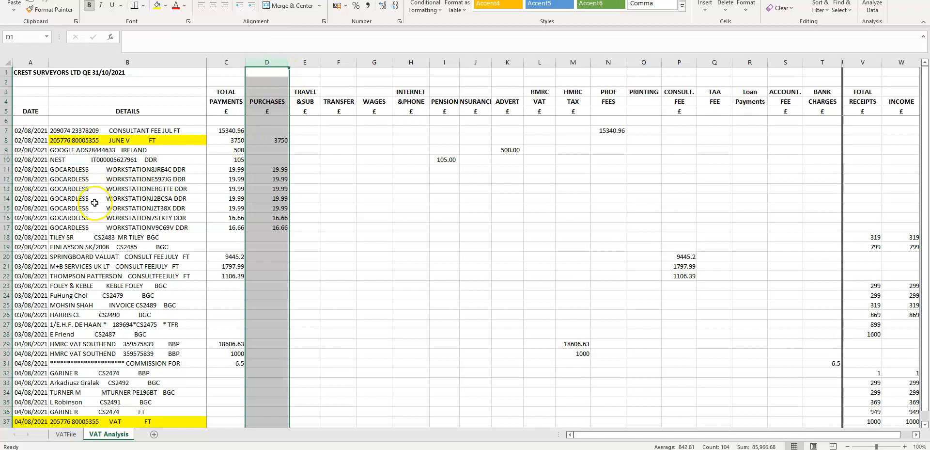
pyautogui.click(70, 169)
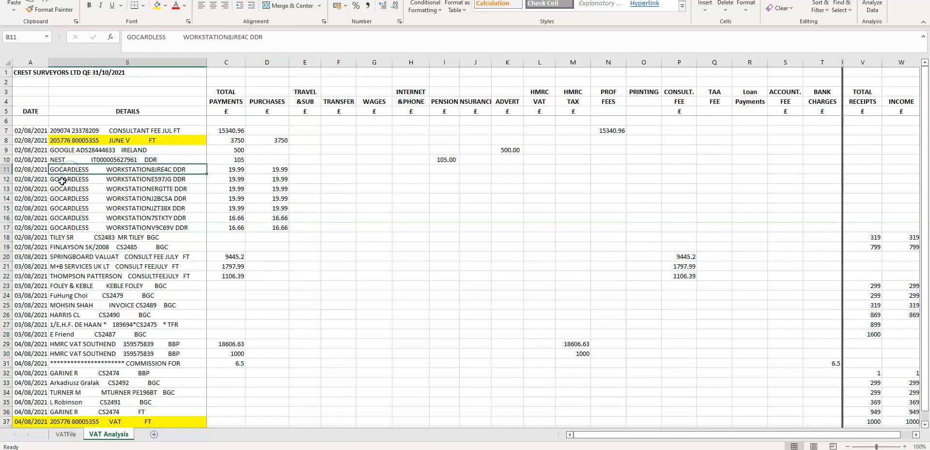
pyautogui.moveTo(77, 170); pyautogui.dragTo(129, 227)
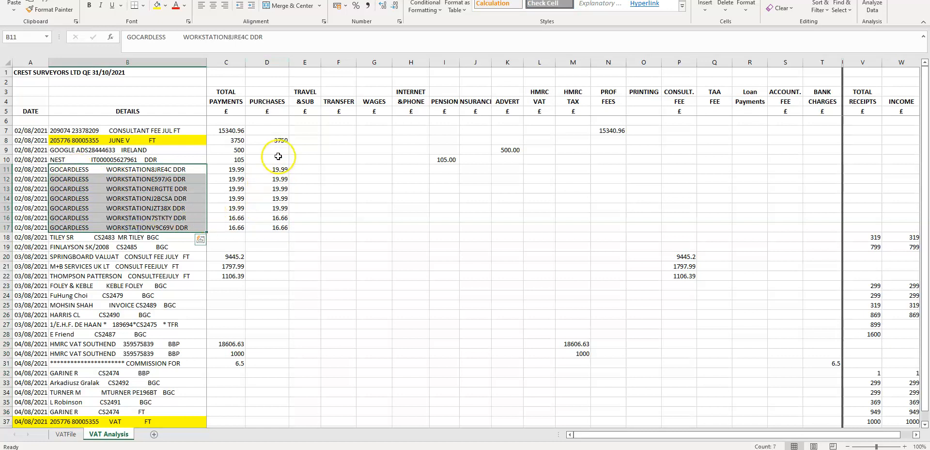
pyautogui.click(276, 63)
pyautogui.moveTo(260, 172); pyautogui.dragTo(260, 227)
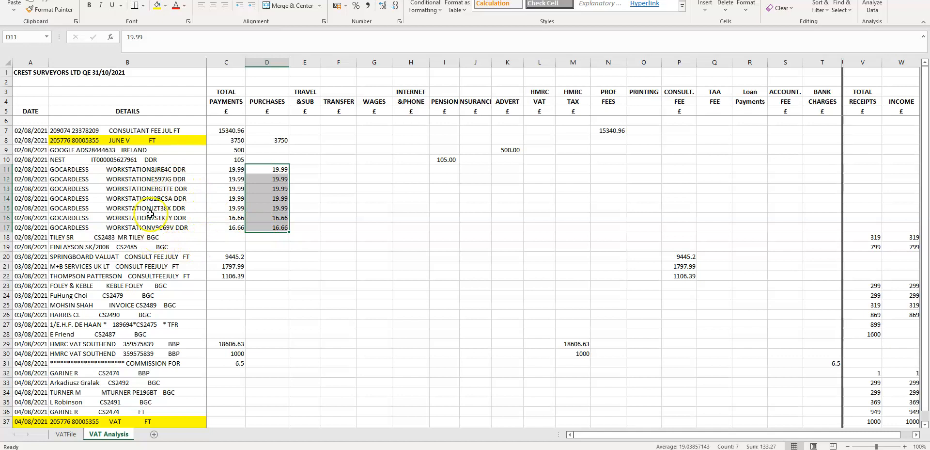
pyautogui.click(6, 159)
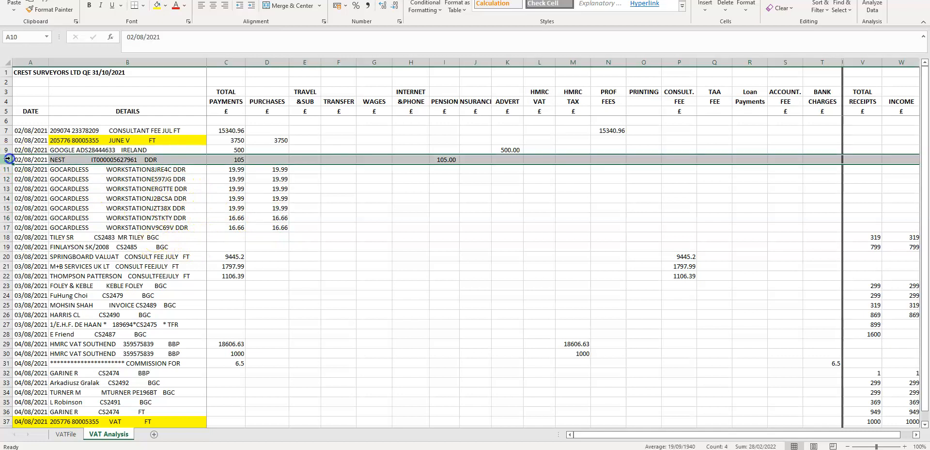
pyautogui.click(443, 160)
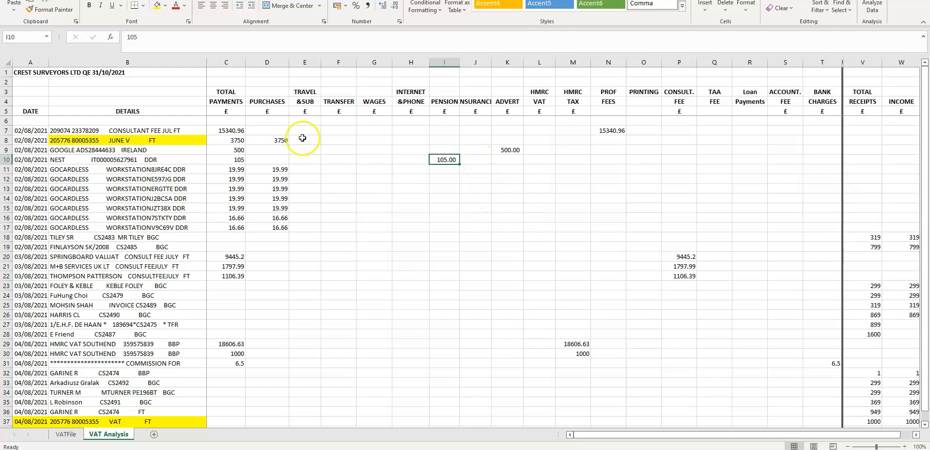
# - Review the expense analysis column headings and the Total Receipts and Income columns
pyautogui.moveTo(270, 73); pyautogui.dragTo(843, 107)
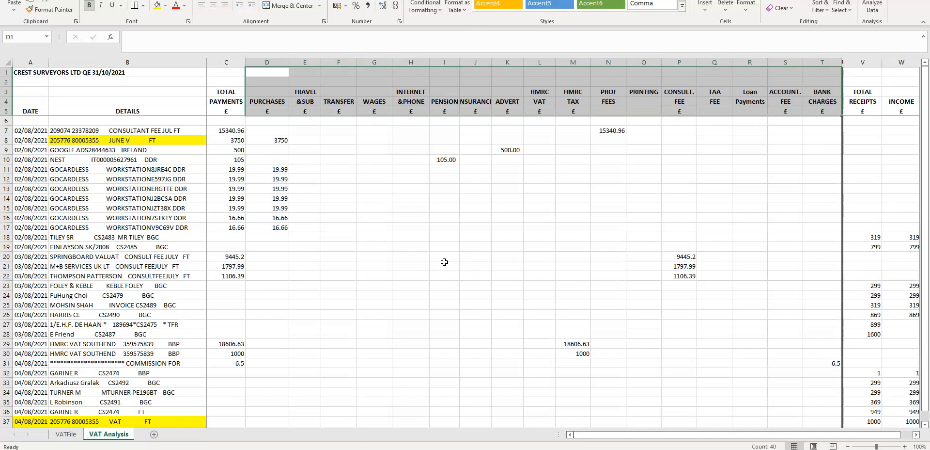
pyautogui.moveTo(611, 435); pyautogui.dragTo(689, 434)
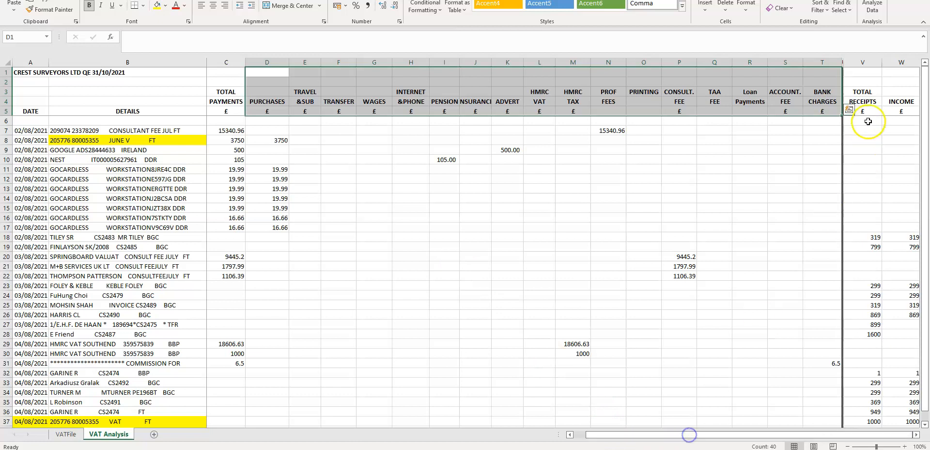
pyautogui.click(864, 140)
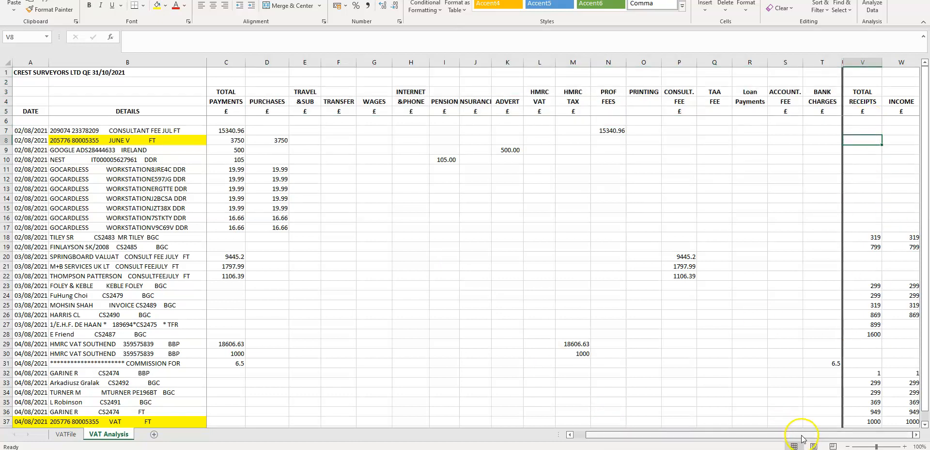
pyautogui.click(918, 434)
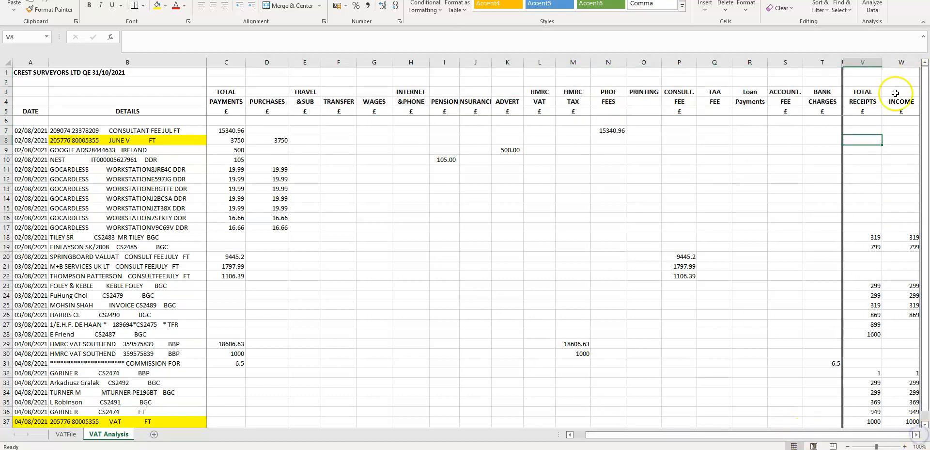
pyautogui.moveTo(626, 435); pyautogui.dragTo(692, 434)
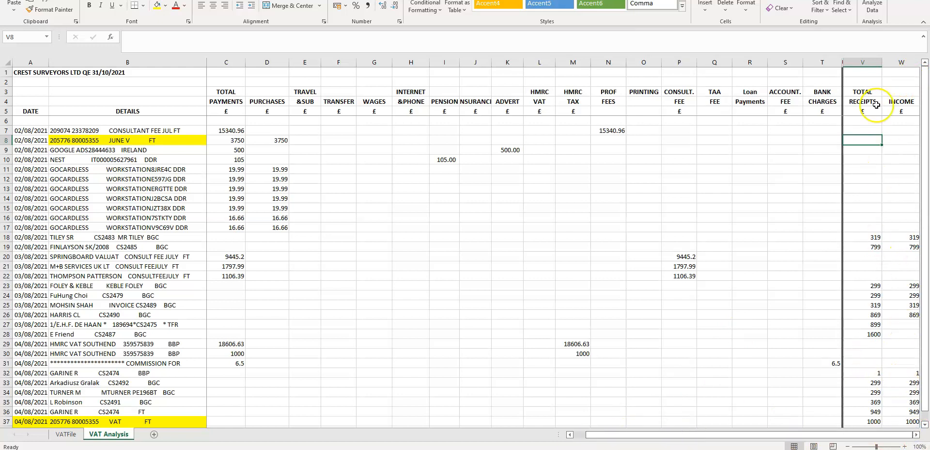
pyautogui.moveTo(900, 101); pyautogui.dragTo(900, 384)
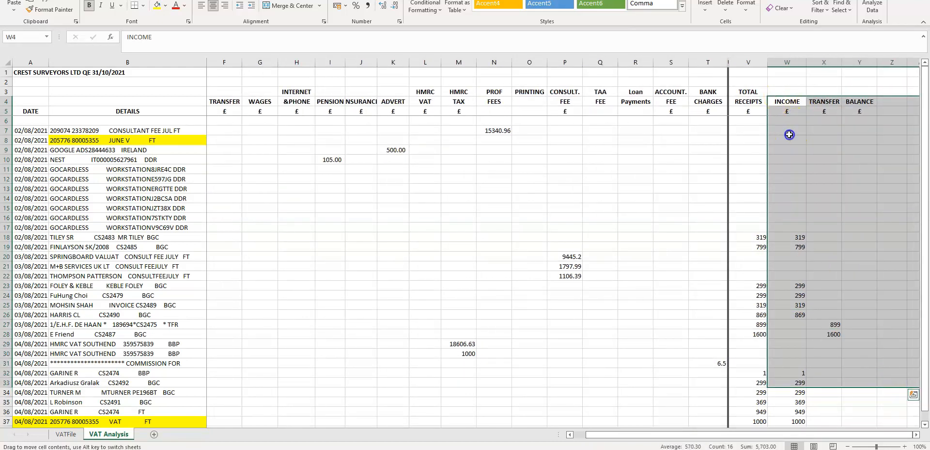
# - Review the Income column entries from the top down to the totals row
pyautogui.click(791, 63)
pyautogui.scroll(-4, 816, 280)
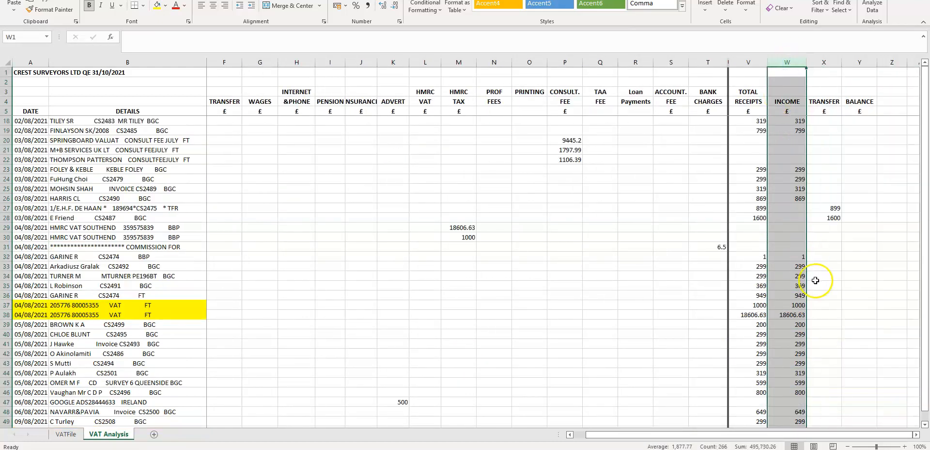
pyautogui.scroll(-2, 816, 280)
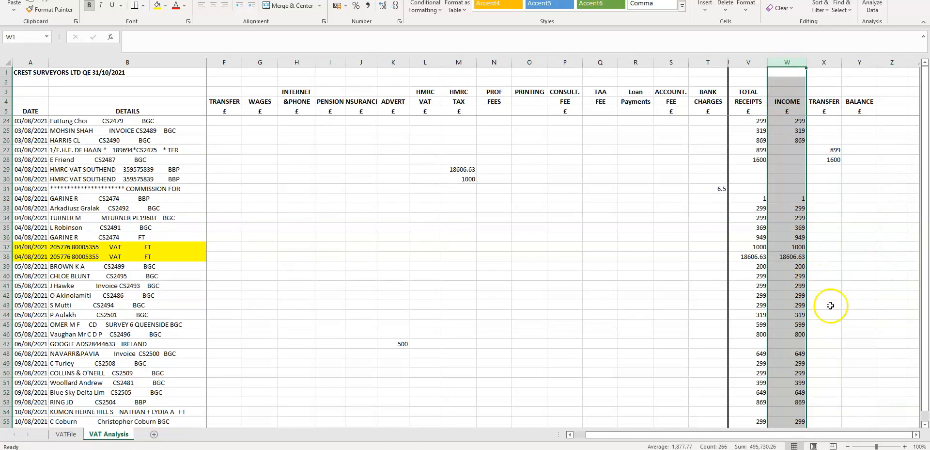
pyautogui.scroll(-20, 838, 305)
pyautogui.scroll(-1, 830, 372)
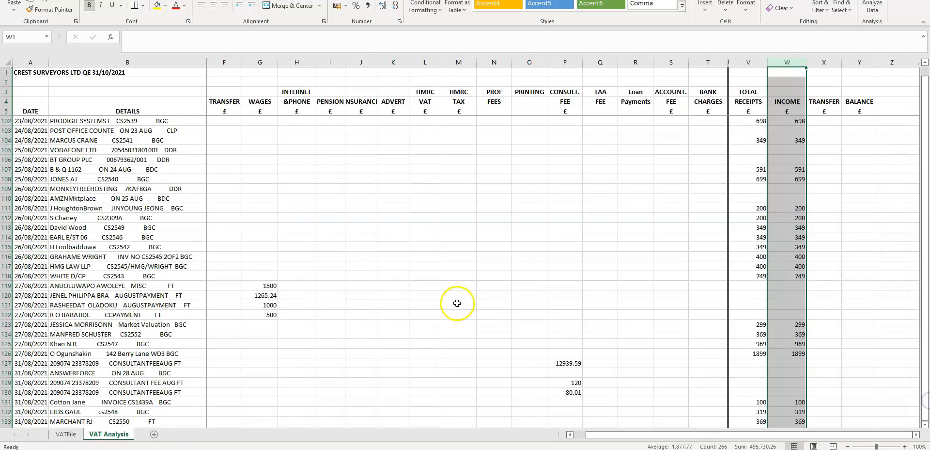
pyautogui.scroll(-16, 460, 300)
pyautogui.scroll(-20, 357, 313)
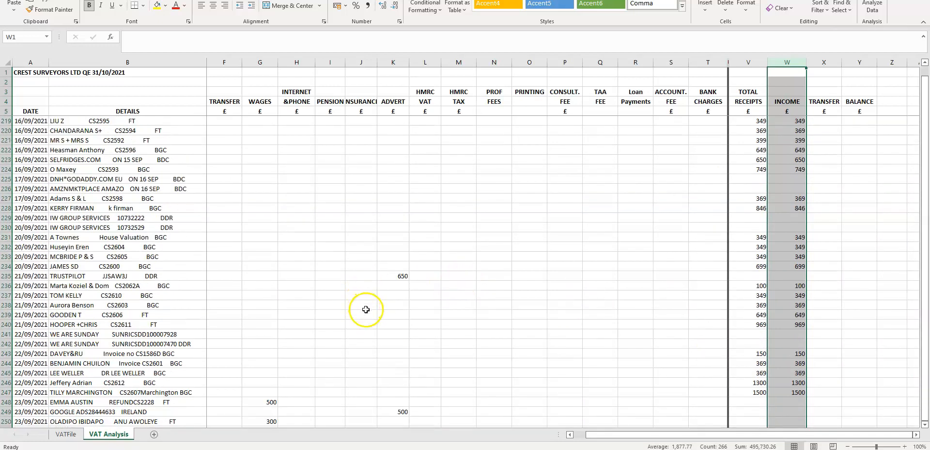
pyautogui.scroll(-20, 364, 315)
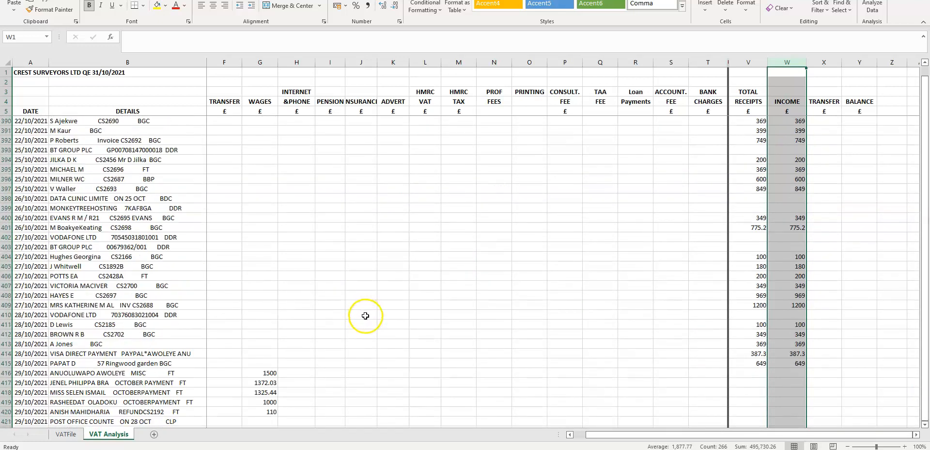
pyautogui.scroll(4, 310, 305)
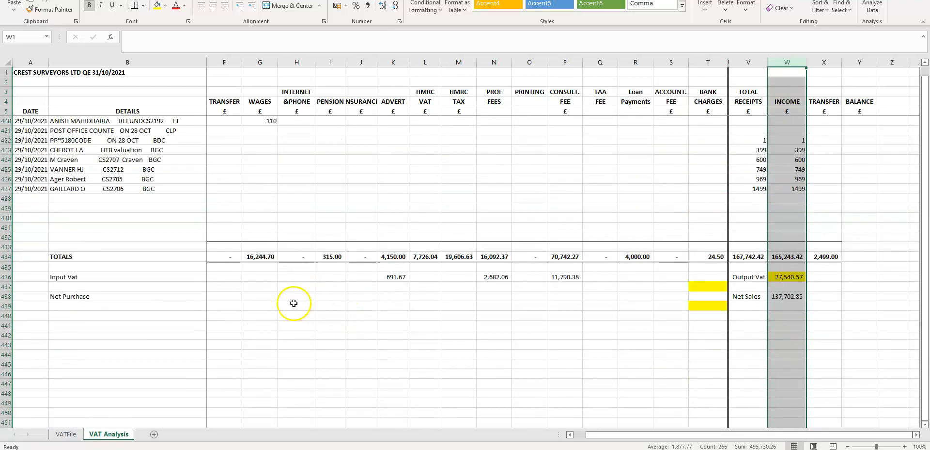
# - Inspect the totals row and the SUM formulas for the Purchases, Wages and Pension columns
pyautogui.click(270, 304)
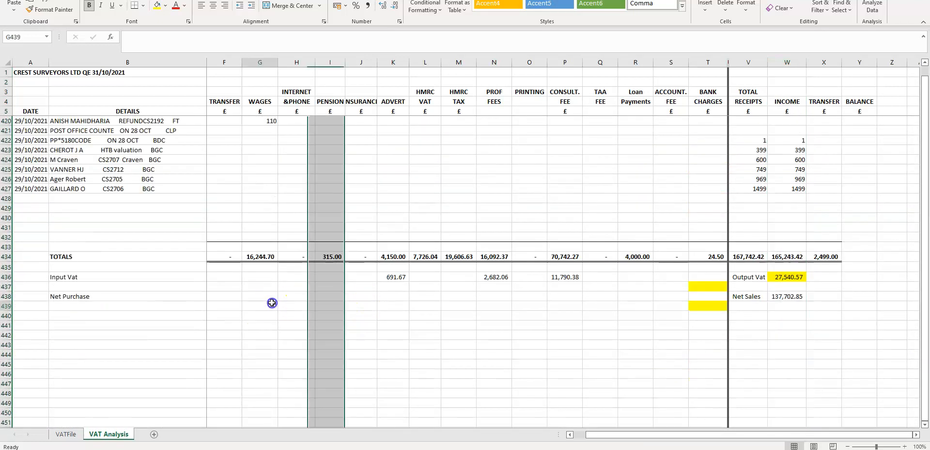
pyautogui.click(8, 255)
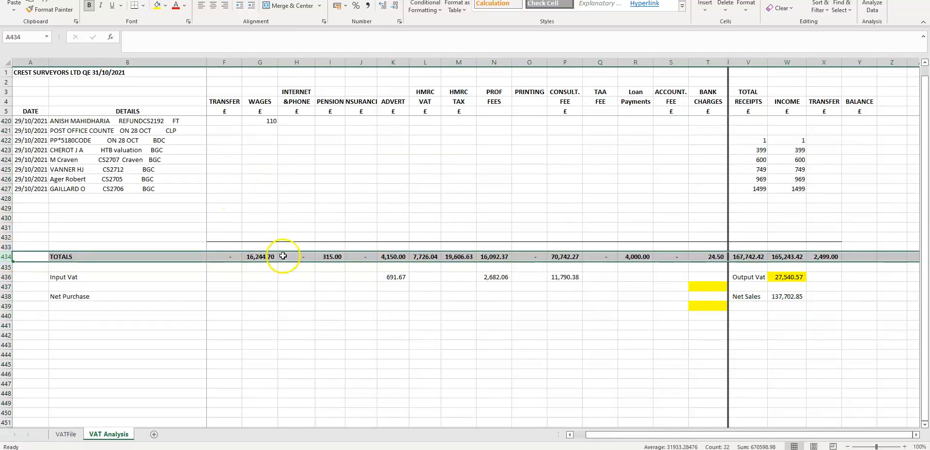
pyautogui.moveTo(631, 434); pyautogui.dragTo(604, 436)
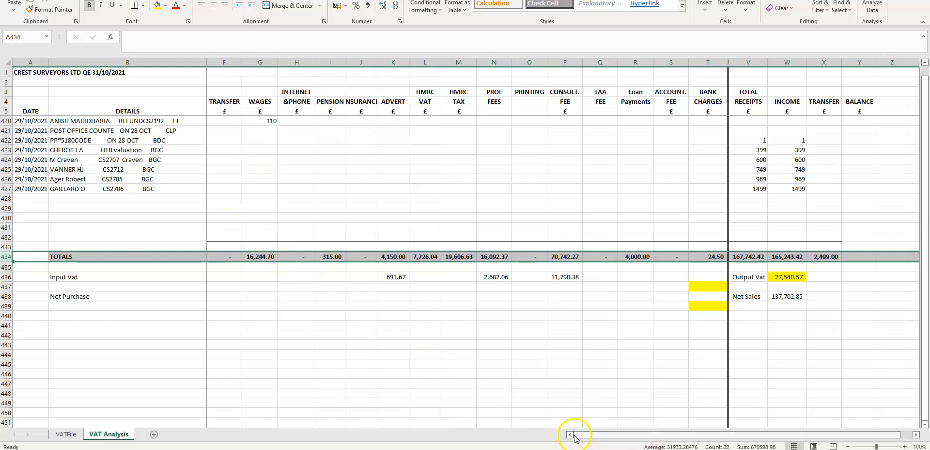
pyautogui.moveTo(365, 225); pyautogui.dragTo(174, 214)
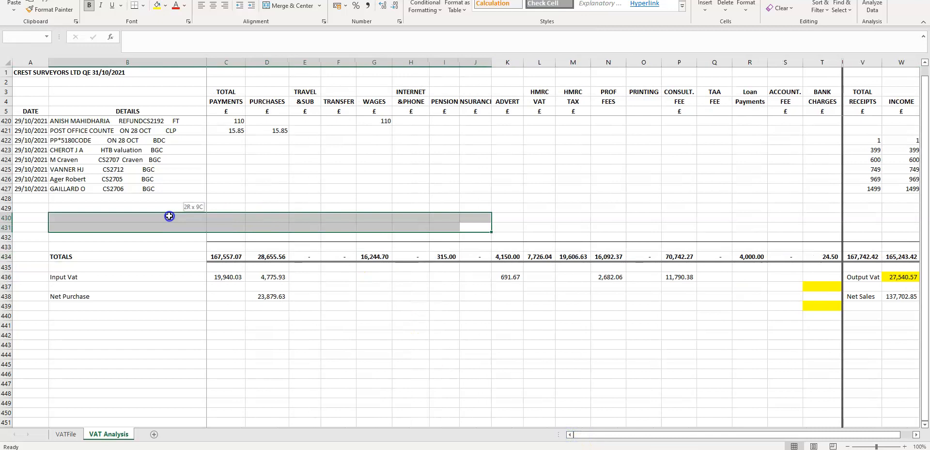
pyautogui.click(300, 188)
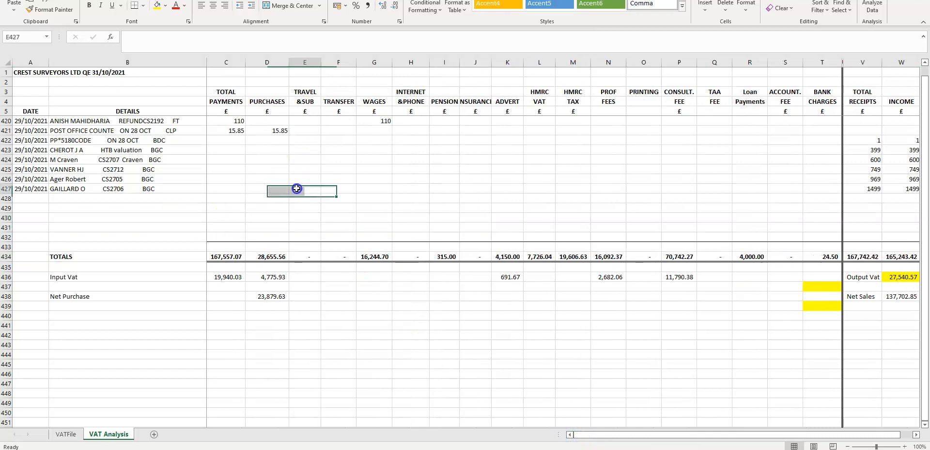
pyautogui.click(268, 66)
pyautogui.click(265, 257)
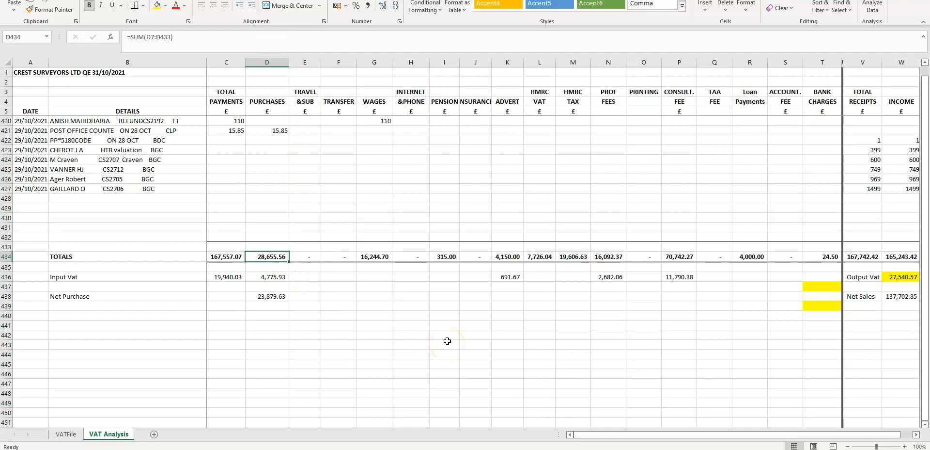
pyautogui.click(376, 256)
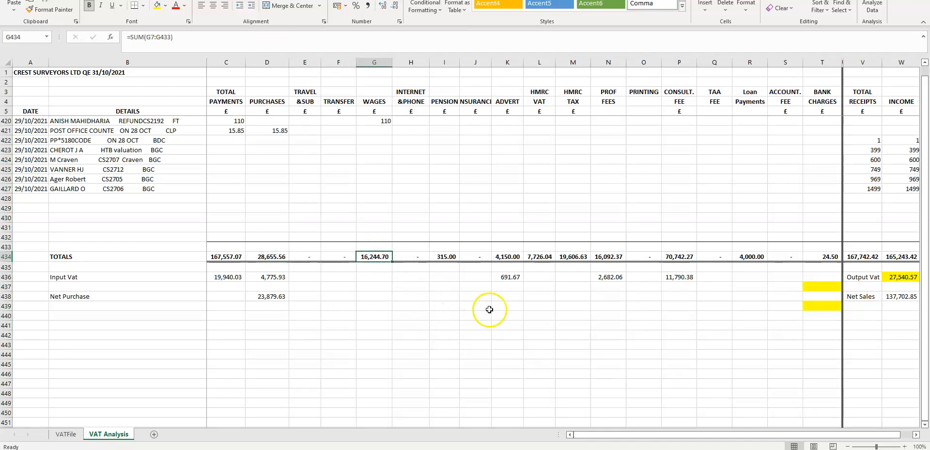
pyautogui.click(440, 256)
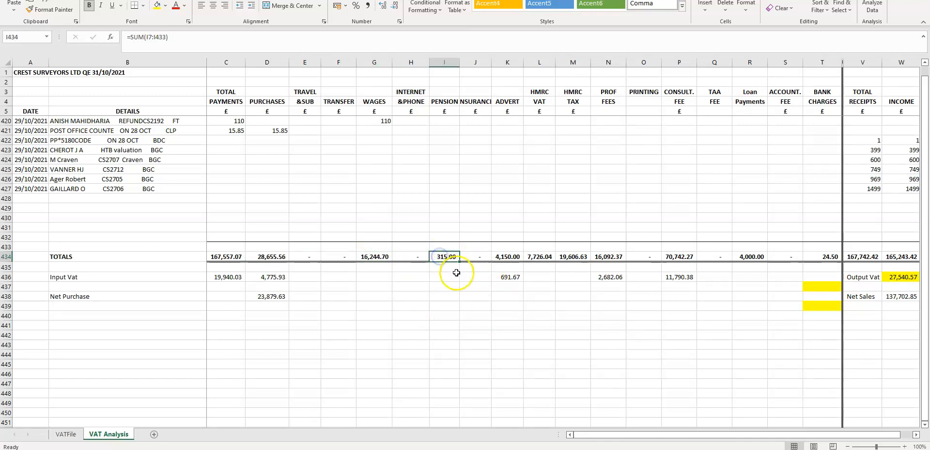
# - Inspect the totals row SUM formulas for the Advert, Prof Fees, Consult. Fee, HMRC VAT, HMRC Tax and Loan Payments columns
pyautogui.click(506, 256)
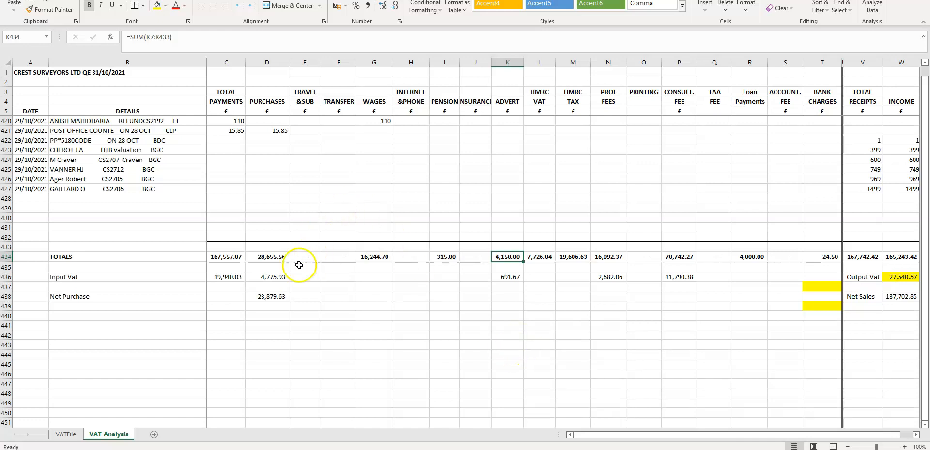
pyautogui.click(269, 257)
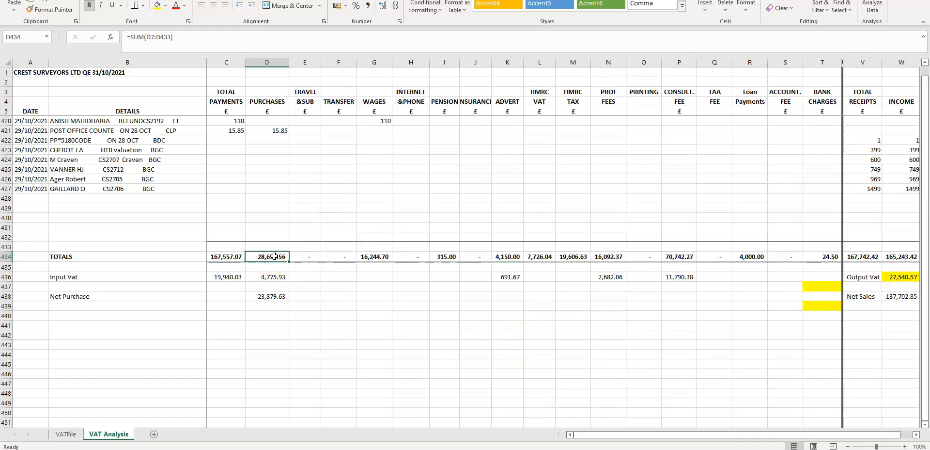
pyautogui.click(511, 67)
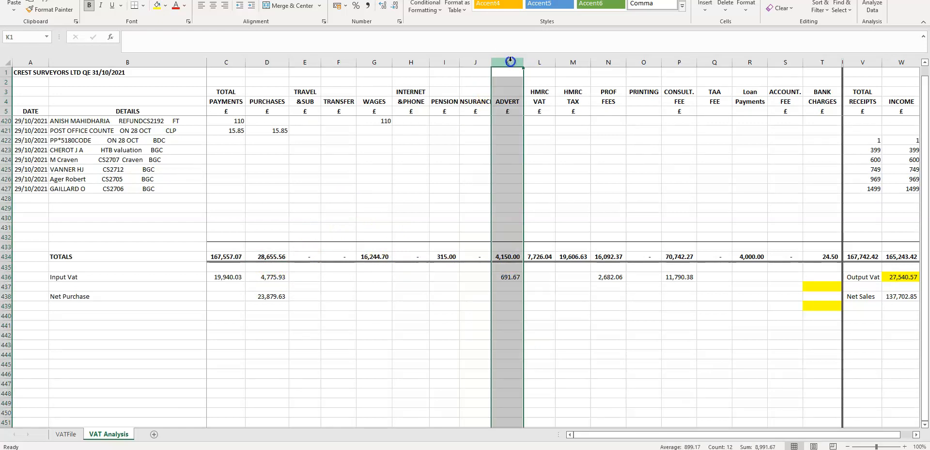
pyautogui.click(616, 62)
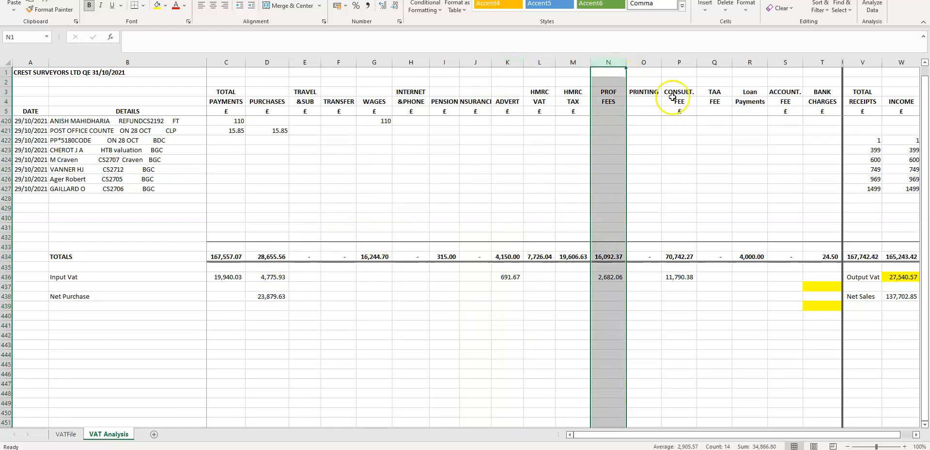
pyautogui.click(679, 62)
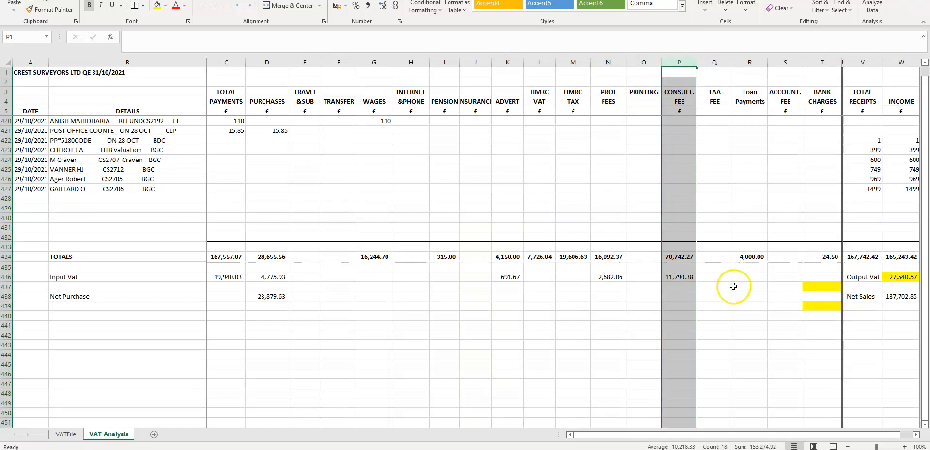
pyautogui.click(370, 256)
pyautogui.click(451, 258)
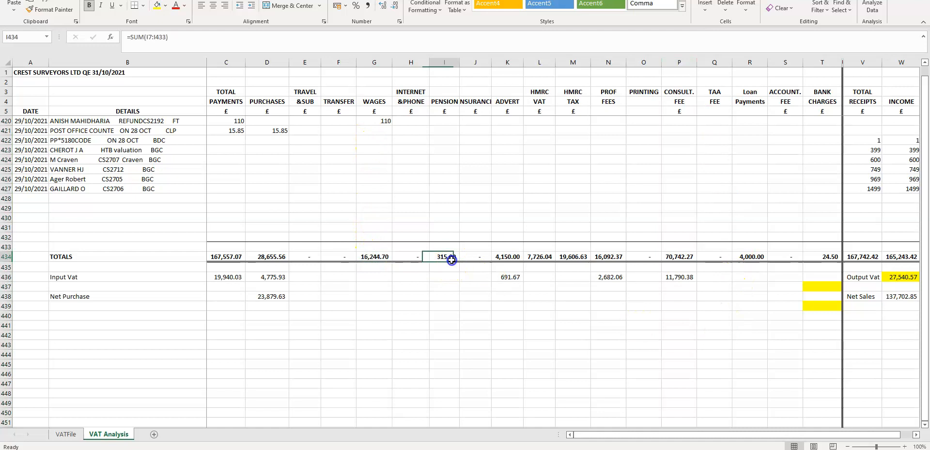
pyautogui.click(537, 257)
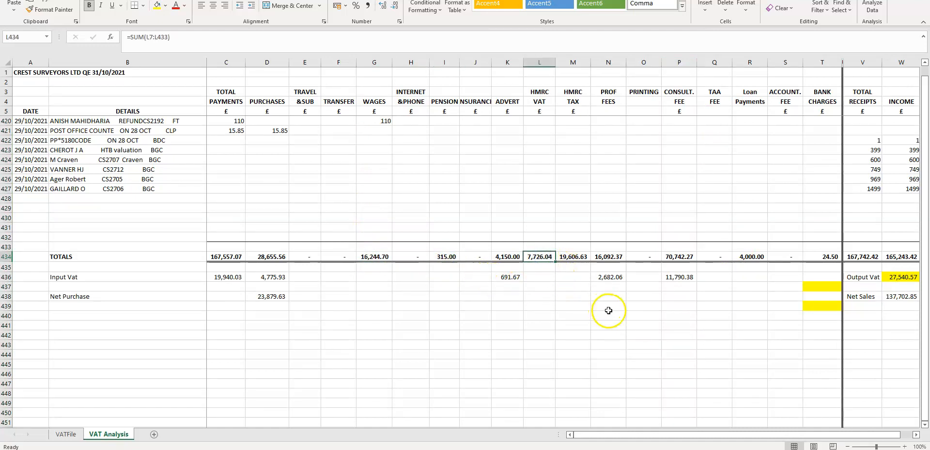
pyautogui.click(573, 256)
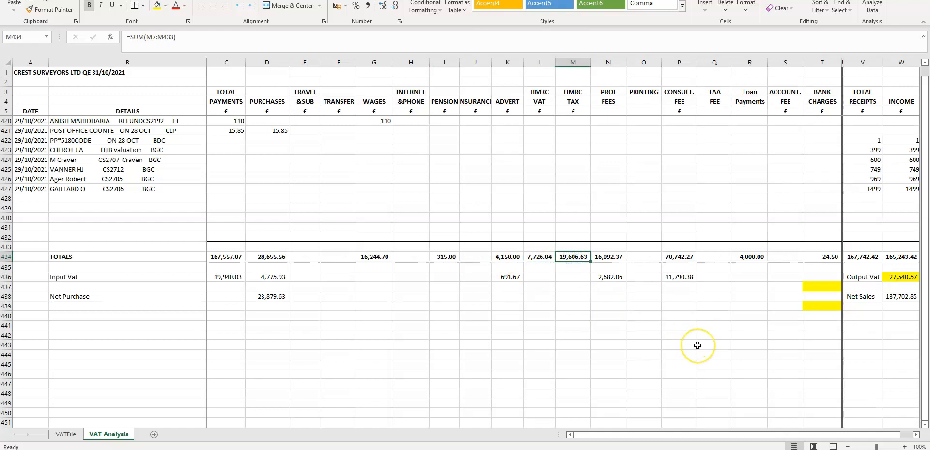
pyautogui.click(752, 257)
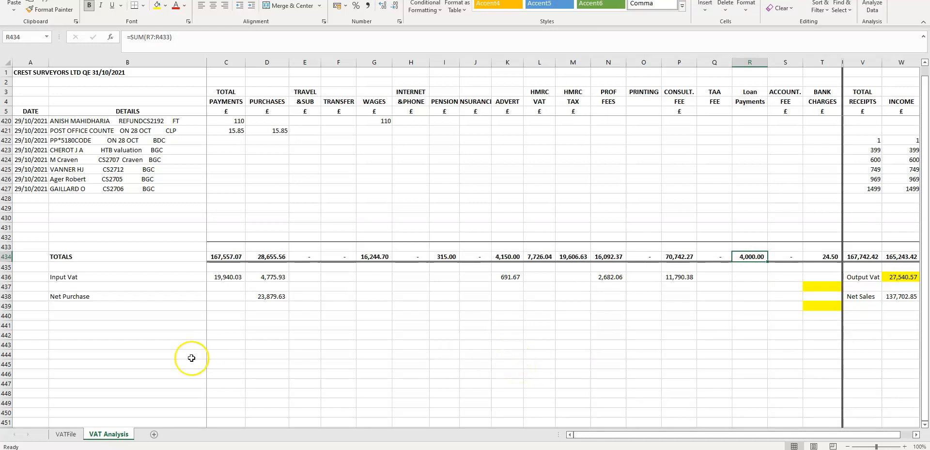
pyautogui.click(273, 255)
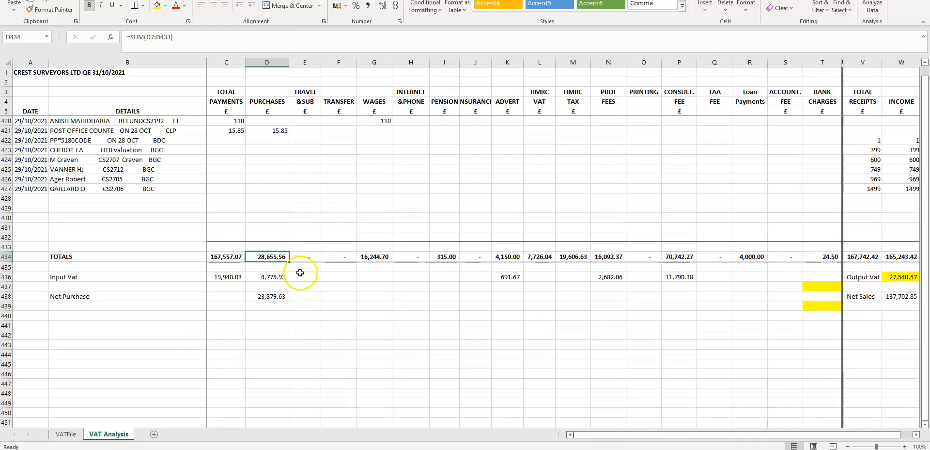
# - Examine the Input Vat row and the Purchases input VAT formula that divides the column total by 6
pyautogui.click(6, 277)
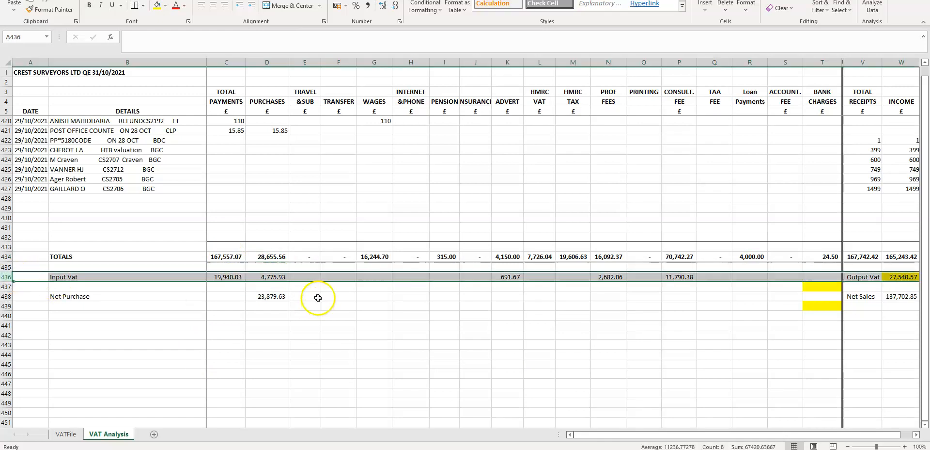
pyautogui.click(268, 256)
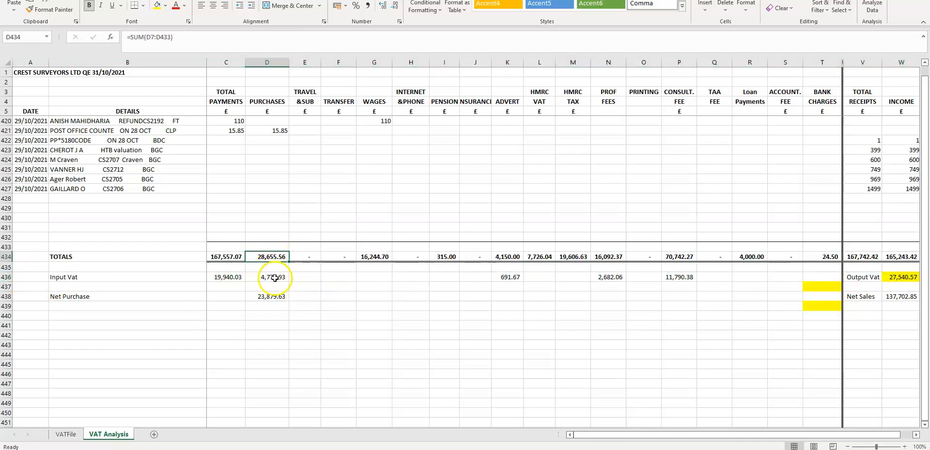
pyautogui.click(278, 278)
pyautogui.click(160, 37)
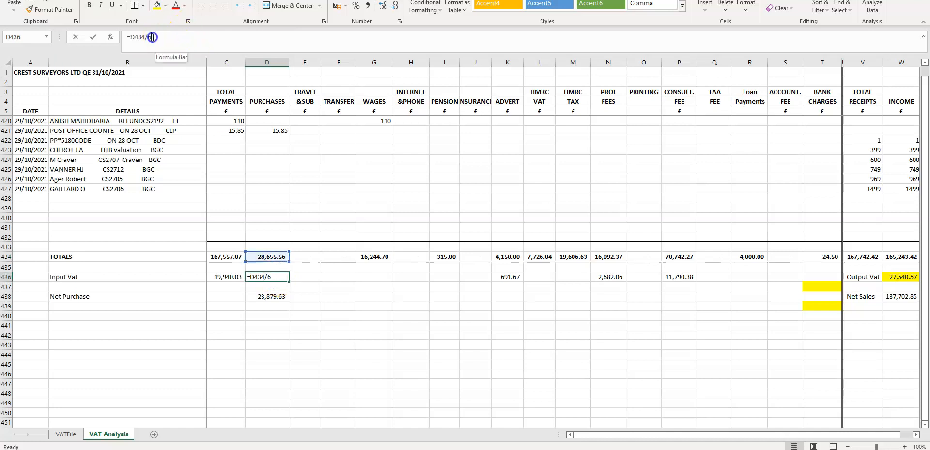
pyautogui.click(295, 285)
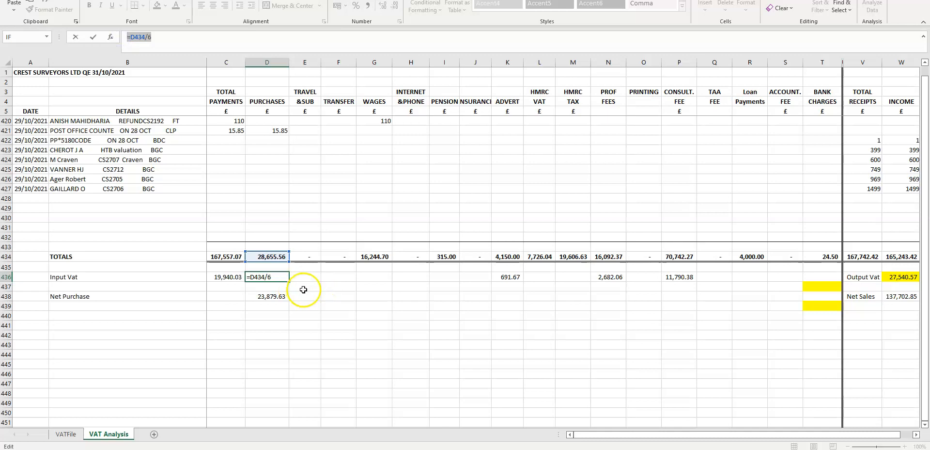
pyautogui.press('Escape')
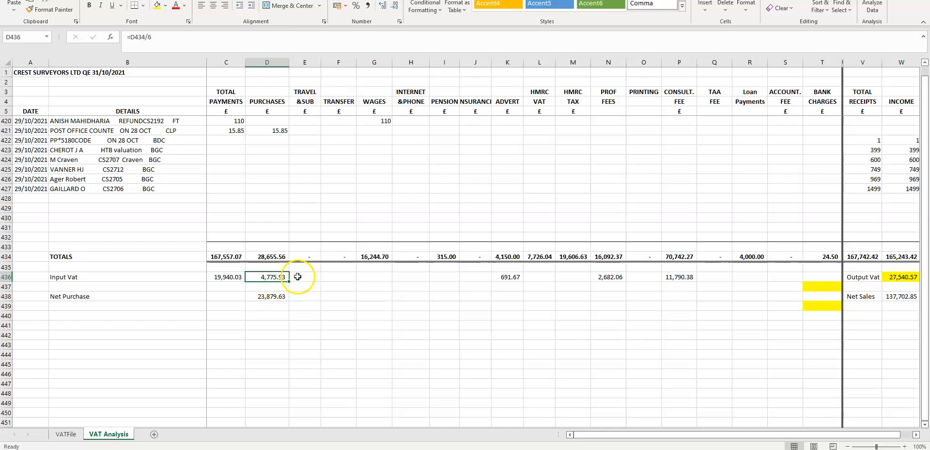
pyautogui.click(282, 275)
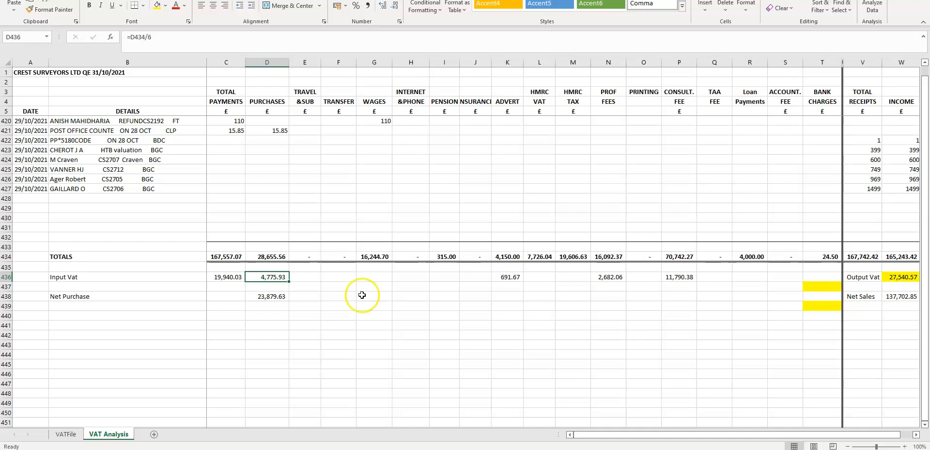
# - Examine the Net Purchase formula subtracting the input VAT from the Purchases total
pyautogui.click(7, 296)
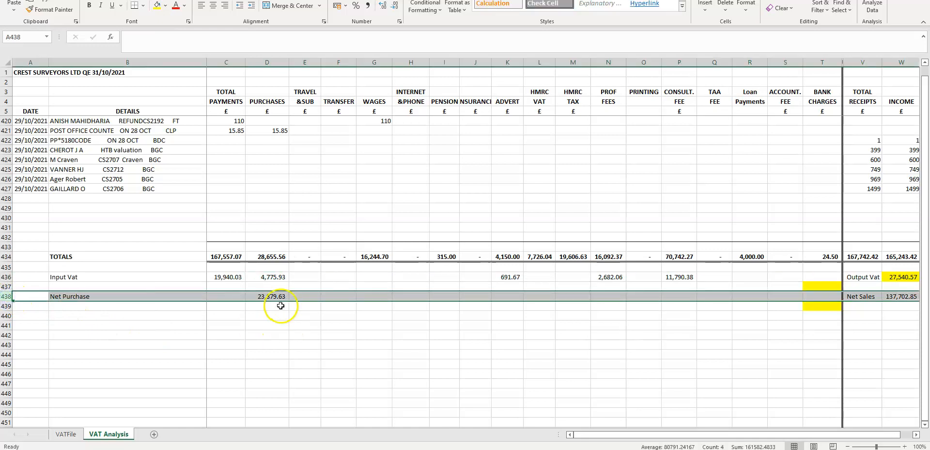
pyautogui.click(269, 295)
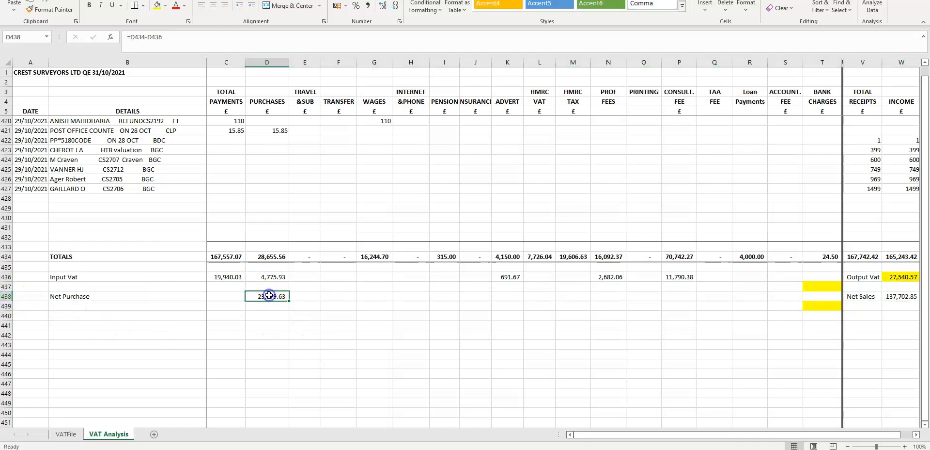
pyautogui.click(231, 47)
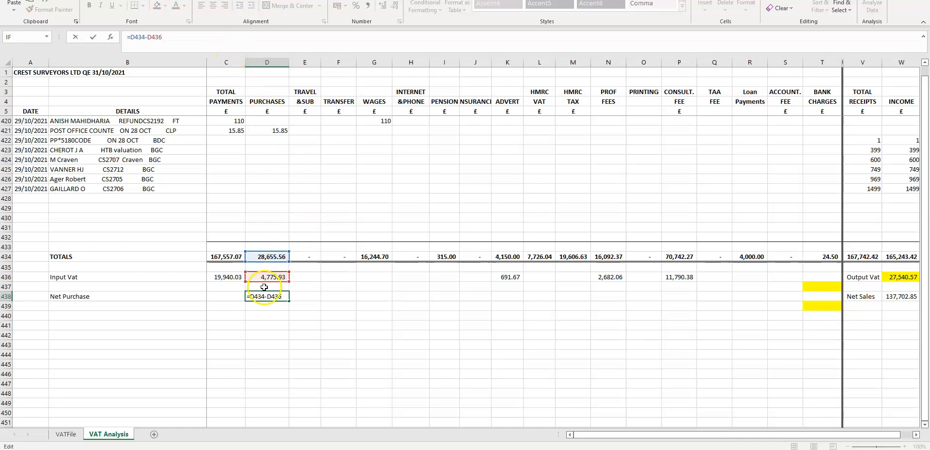
pyautogui.click(271, 257)
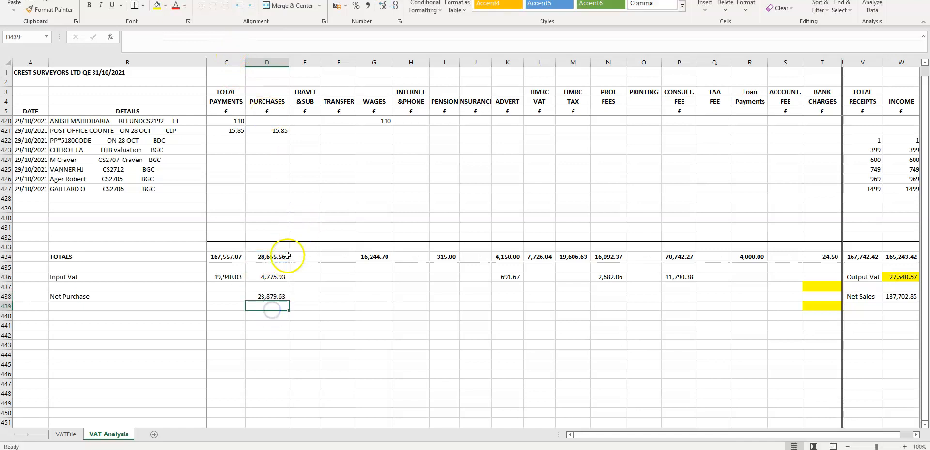
pyautogui.click(270, 276)
pyautogui.click(270, 296)
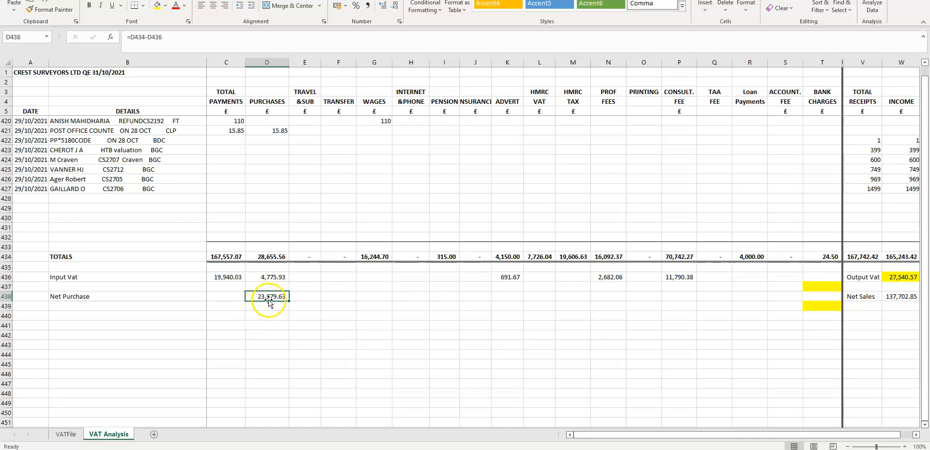
# - Review the Input Vat row across the expense columns and its SUM in the Total Payments column
pyautogui.moveTo(268, 276); pyautogui.dragTo(682, 278)
pyautogui.click(220, 276)
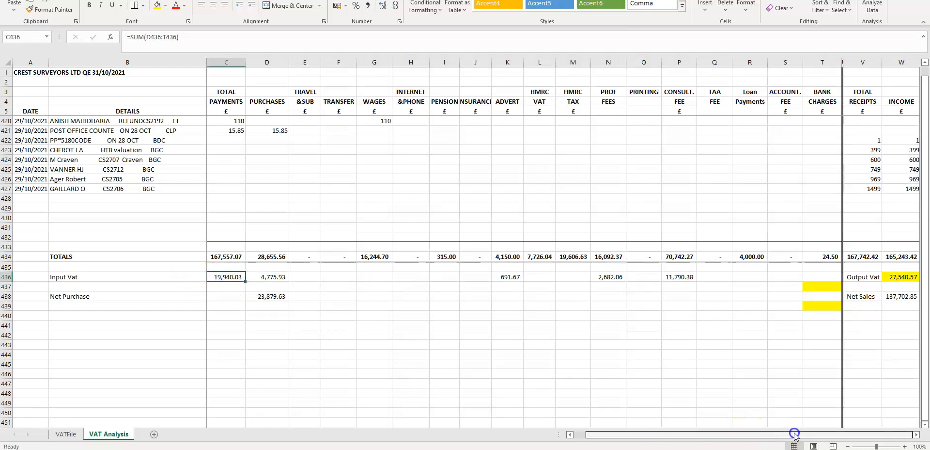
# - Examine the Output Vat and Net Sales formulas derived from the Income column total
pyautogui.moveTo(822, 351); pyautogui.dragTo(865, 345)
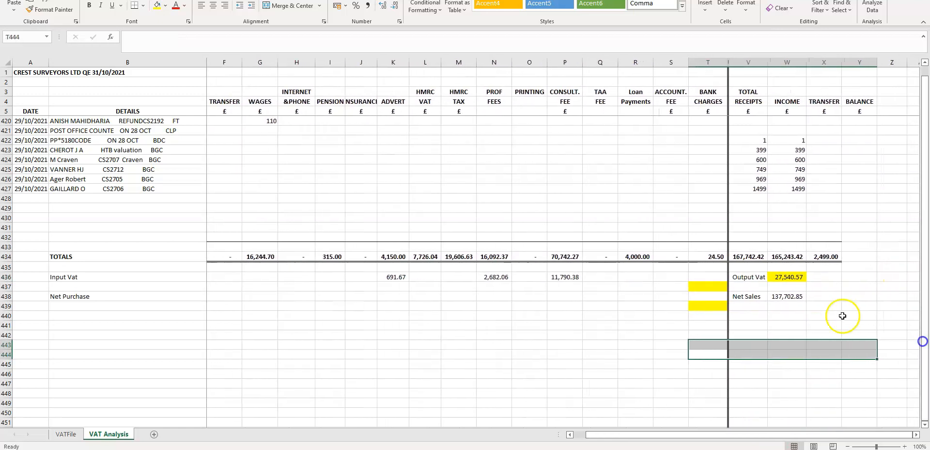
pyautogui.click(787, 256)
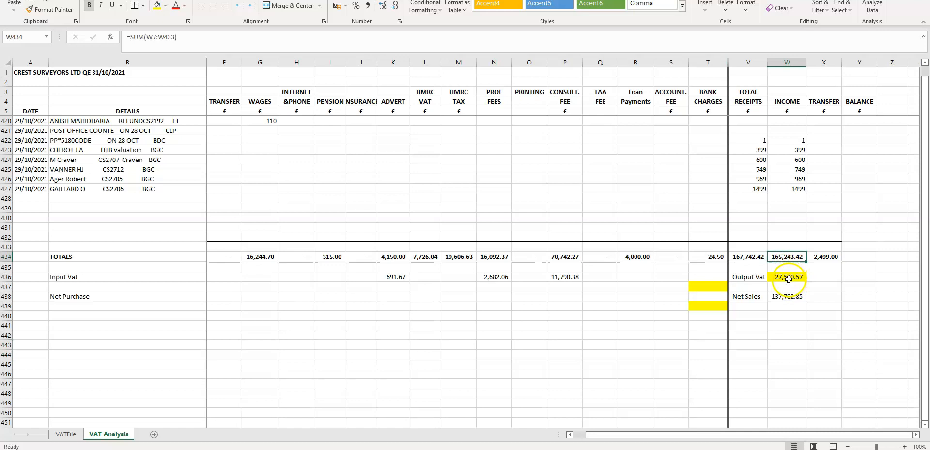
pyautogui.click(788, 278)
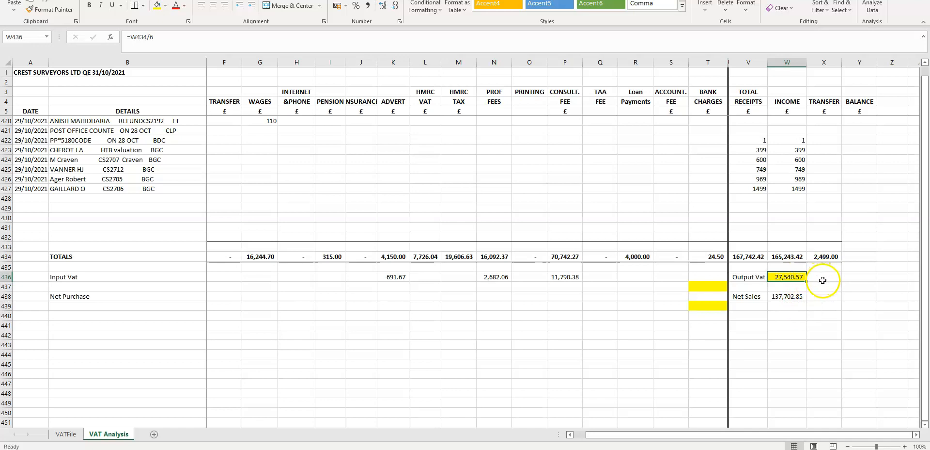
pyautogui.click(790, 256)
pyautogui.moveTo(790, 247); pyautogui.dragTo(786, 256)
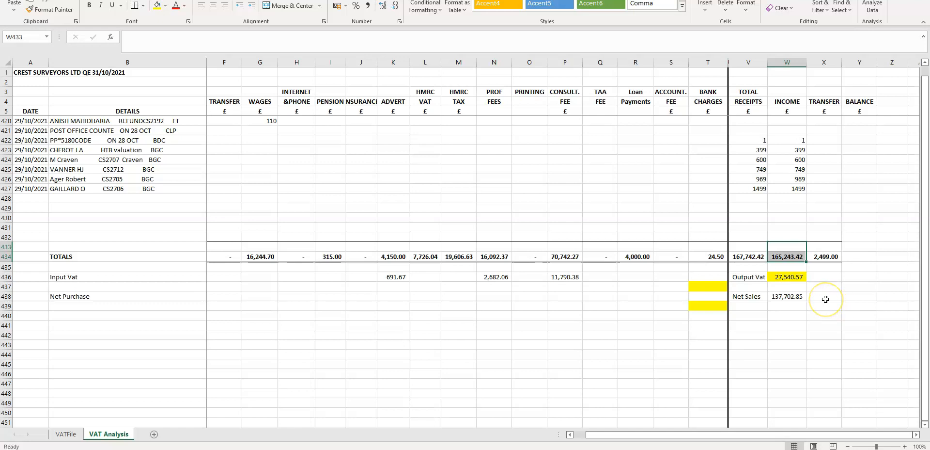
pyautogui.click(788, 277)
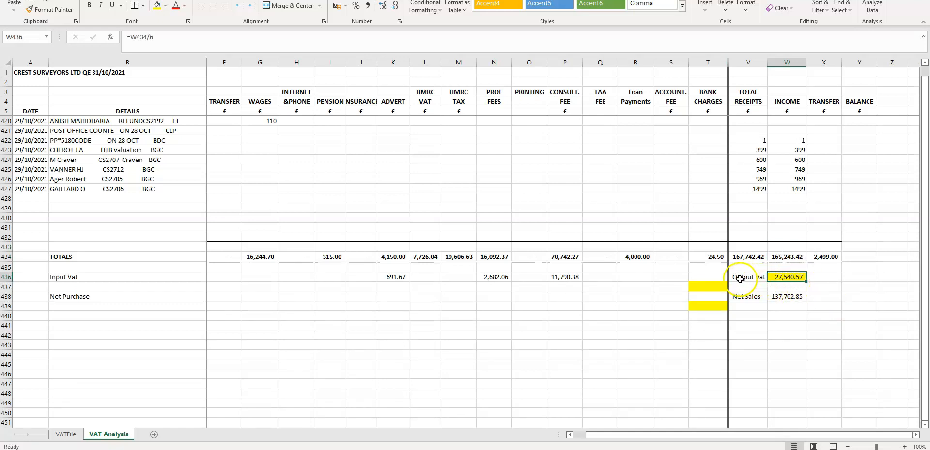
pyautogui.moveTo(746, 277); pyautogui.dragTo(775, 276)
pyautogui.click(805, 322)
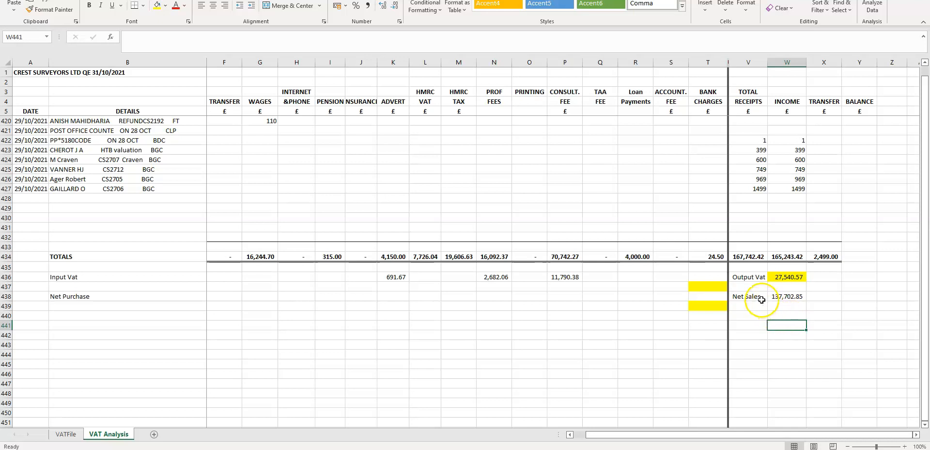
pyautogui.click(787, 297)
pyautogui.click(786, 257)
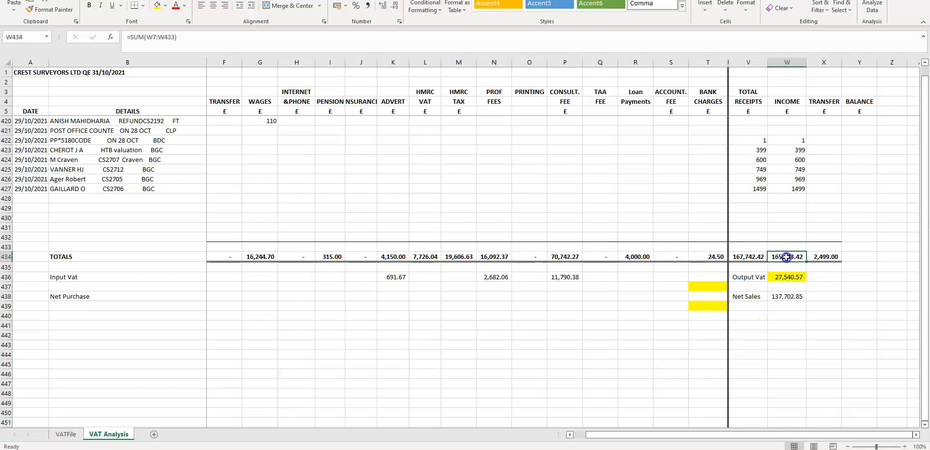
pyautogui.click(788, 277)
pyautogui.click(787, 298)
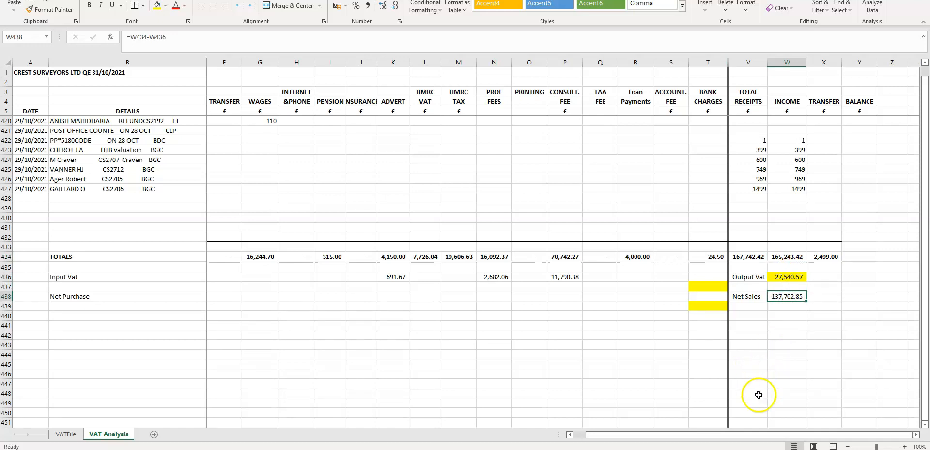
pyautogui.moveTo(647, 437); pyautogui.dragTo(613, 436)
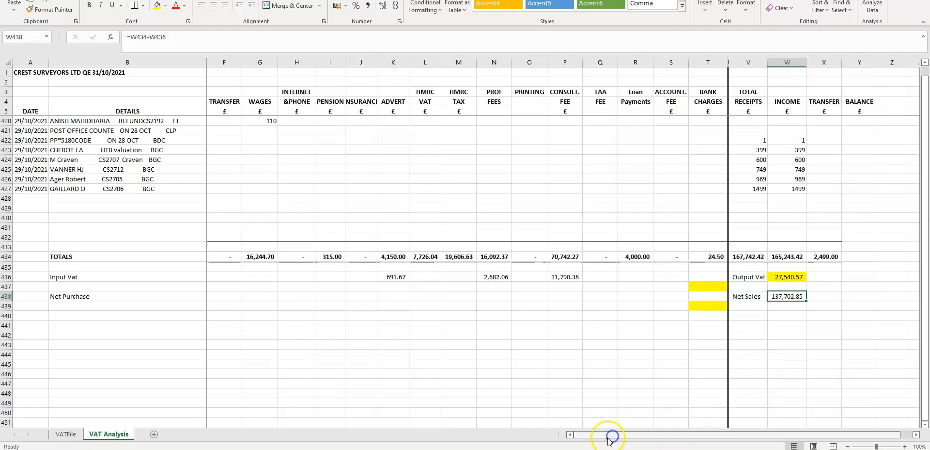
# - Open the VATFile sheet and inspect how the VAT return boxes link to the analysis sheet cells
pyautogui.click(67, 434)
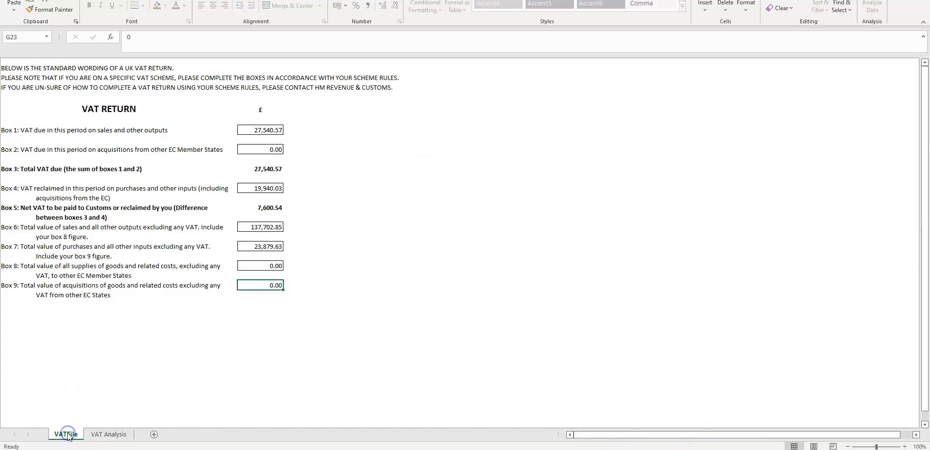
pyautogui.click(259, 128)
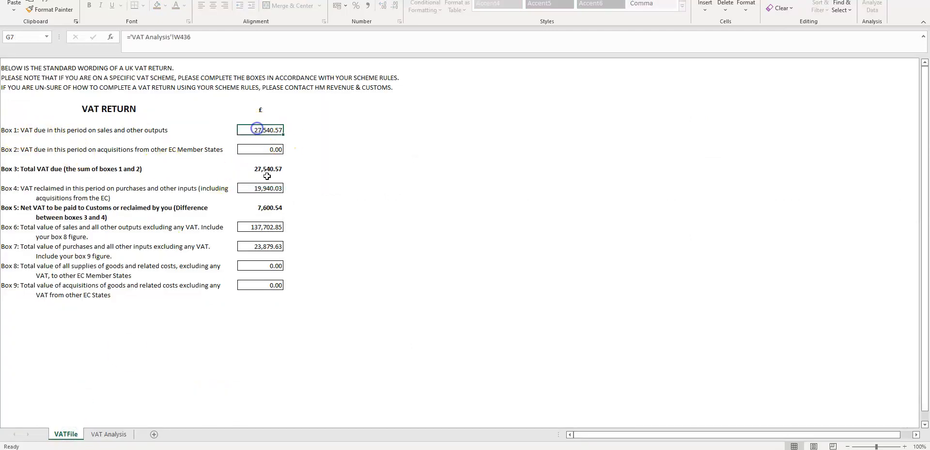
pyautogui.click(102, 434)
pyautogui.moveTo(661, 434); pyautogui.dragTo(485, 435)
pyautogui.click(462, 299)
pyautogui.moveTo(462, 299); pyautogui.dragTo(417, 298)
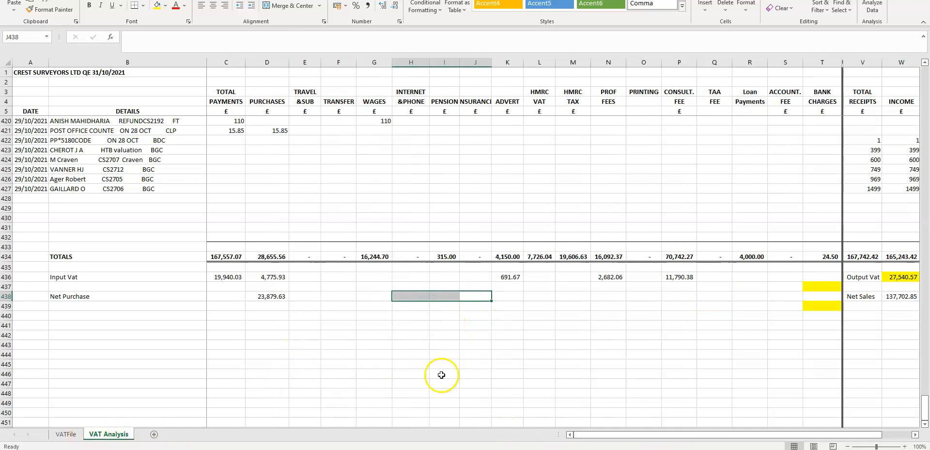
pyautogui.click(497, 364)
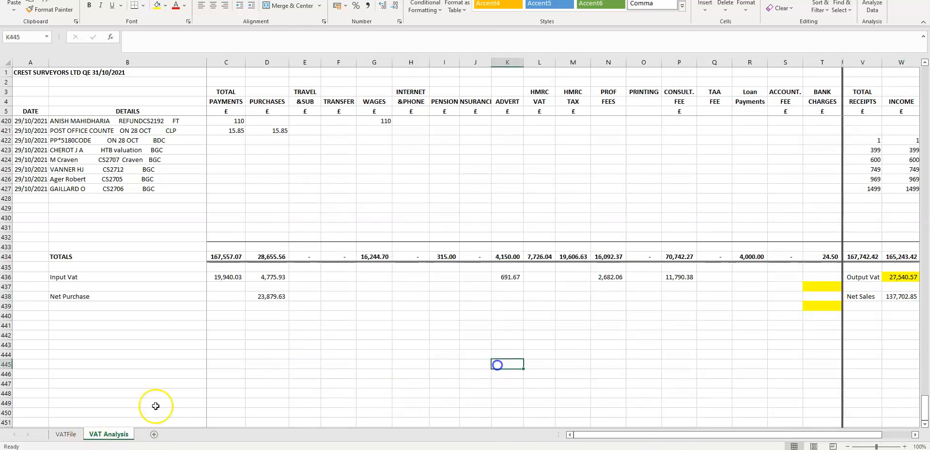
# - Compare Box 1 of the VAT return with the Output Vat cell and Input Vat row on the VAT Analysis sheet
pyautogui.click(66, 434)
pyautogui.click(256, 129)
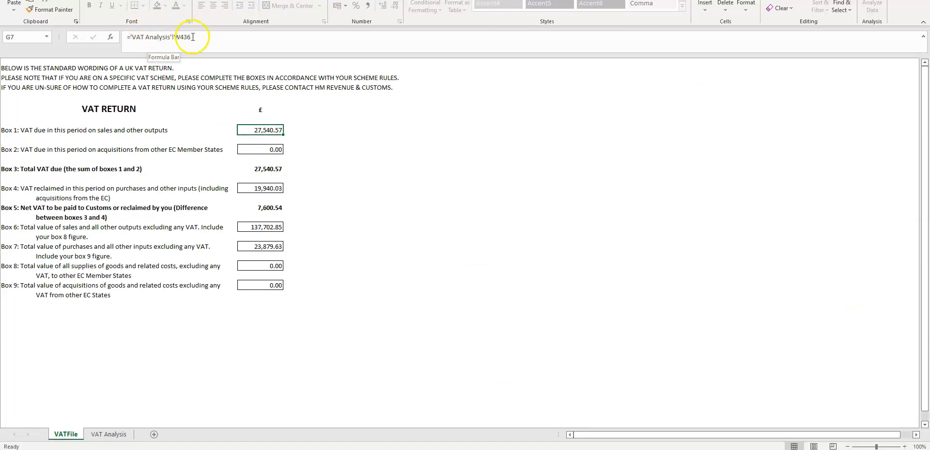
pyautogui.click(110, 434)
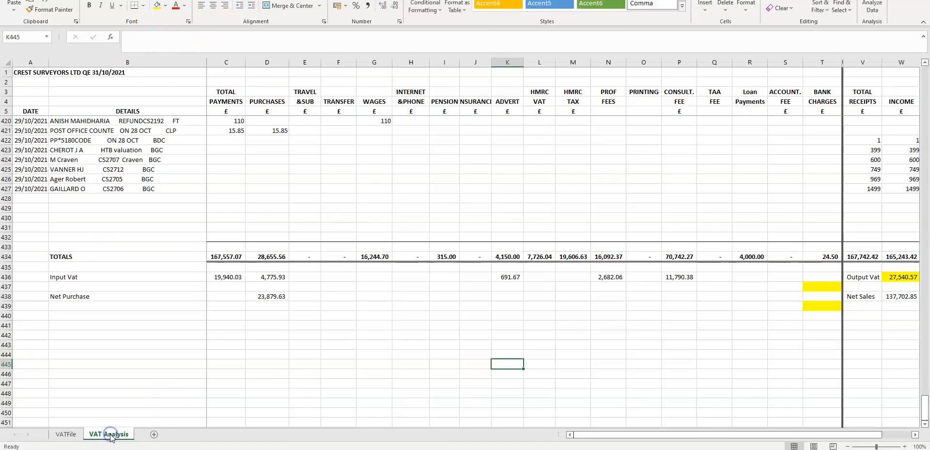
pyautogui.click(411, 363)
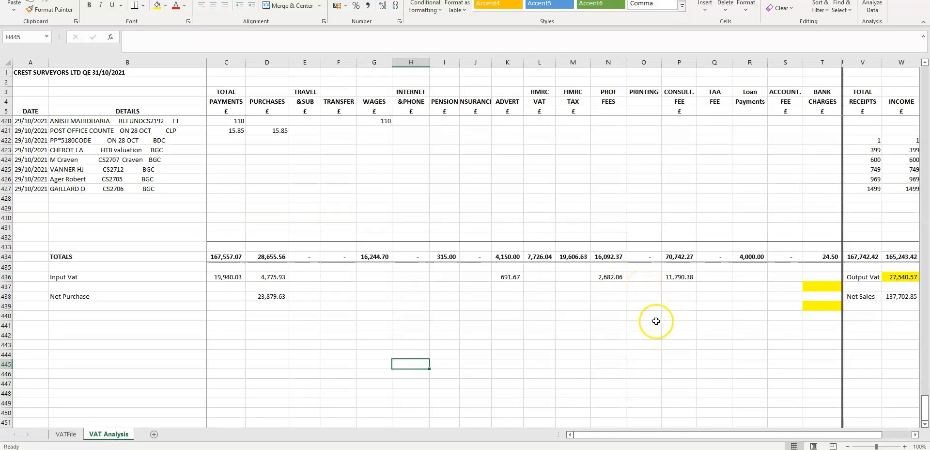
pyautogui.moveTo(701, 277); pyautogui.dragTo(277, 276)
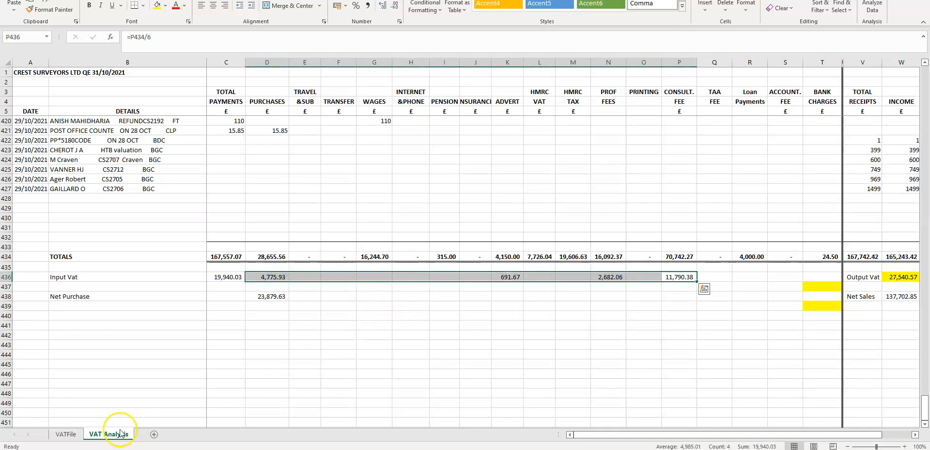
pyautogui.click(58, 437)
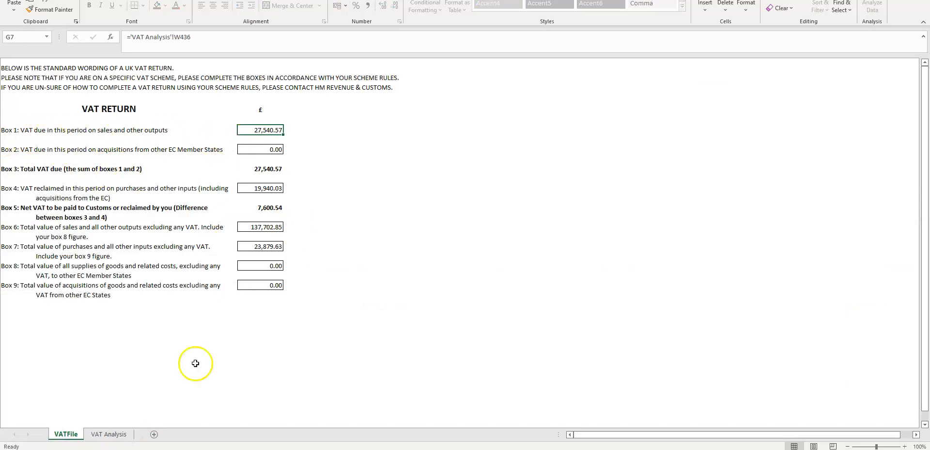
pyautogui.click(116, 437)
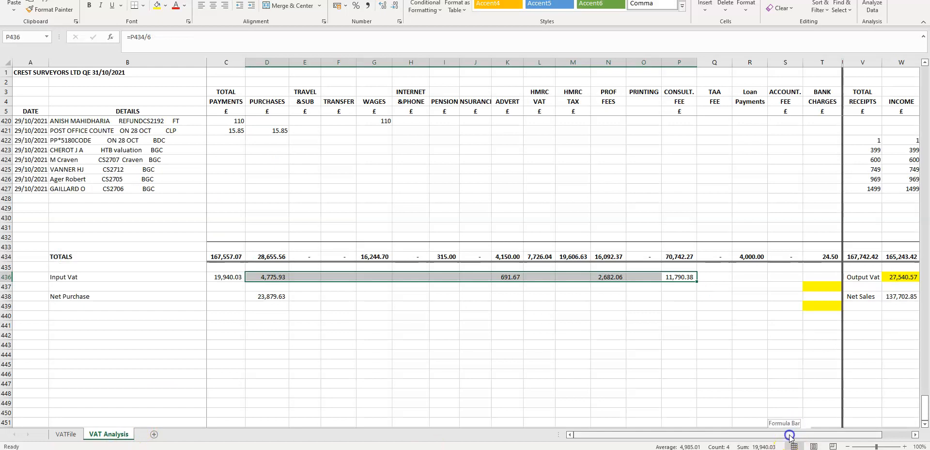
pyautogui.hscroll(2, 789, 425)
pyautogui.click(820, 277)
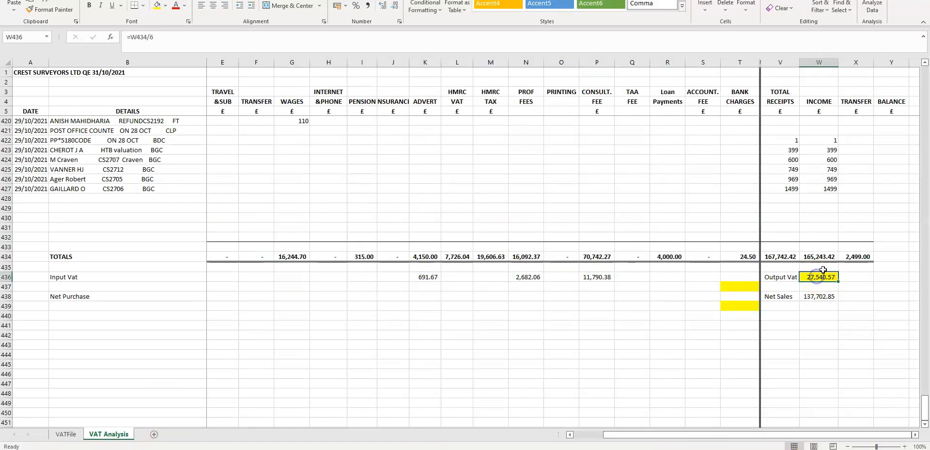
pyautogui.moveTo(823, 269); pyautogui.dragTo(826, 279)
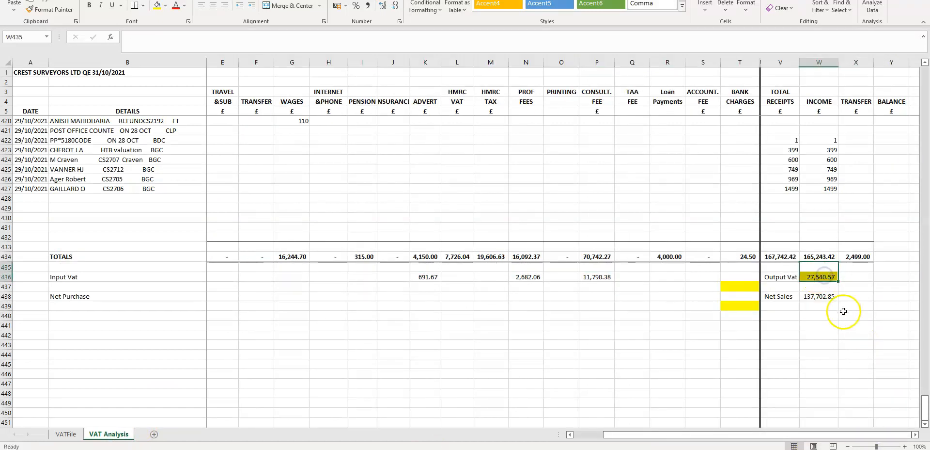
# - Check Boxes 2 and 4, tracing Box 4 to the Input Vat SUM across the expense columns
pyautogui.click(66, 434)
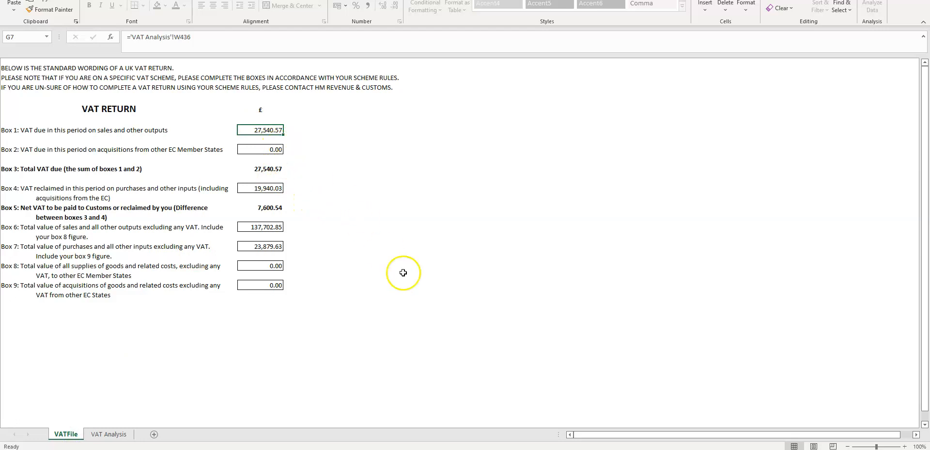
pyautogui.click(257, 149)
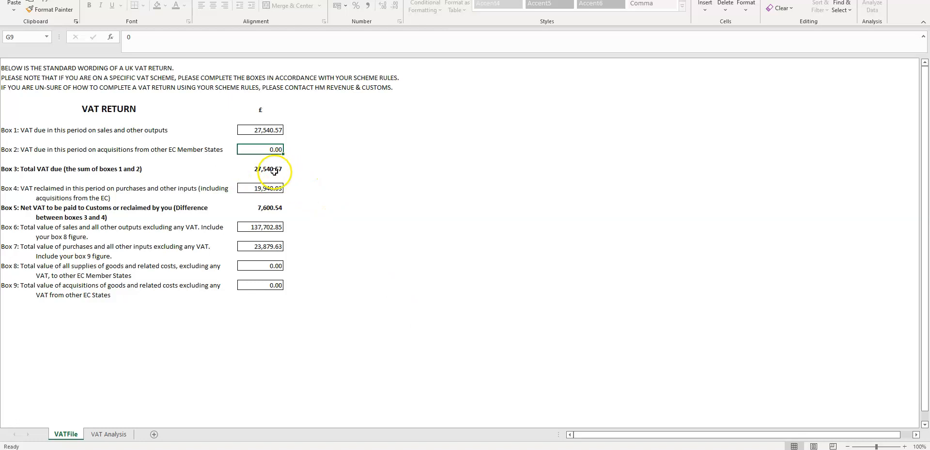
pyautogui.click(255, 189)
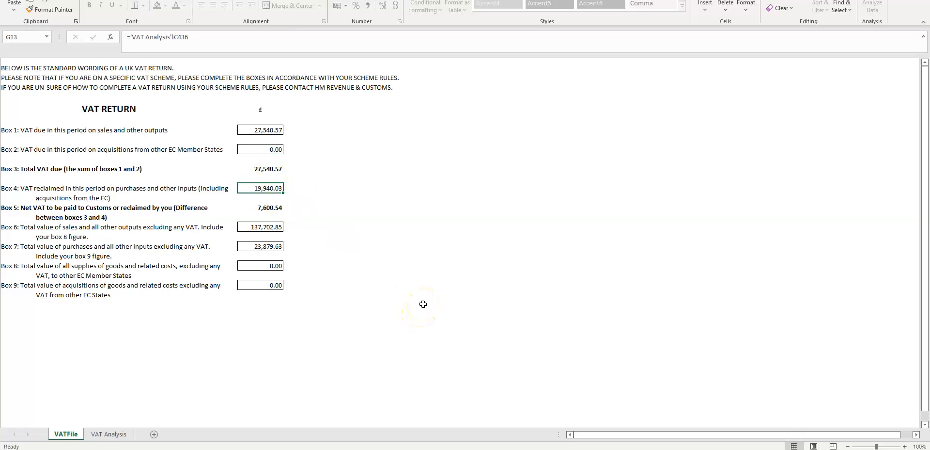
pyautogui.click(100, 433)
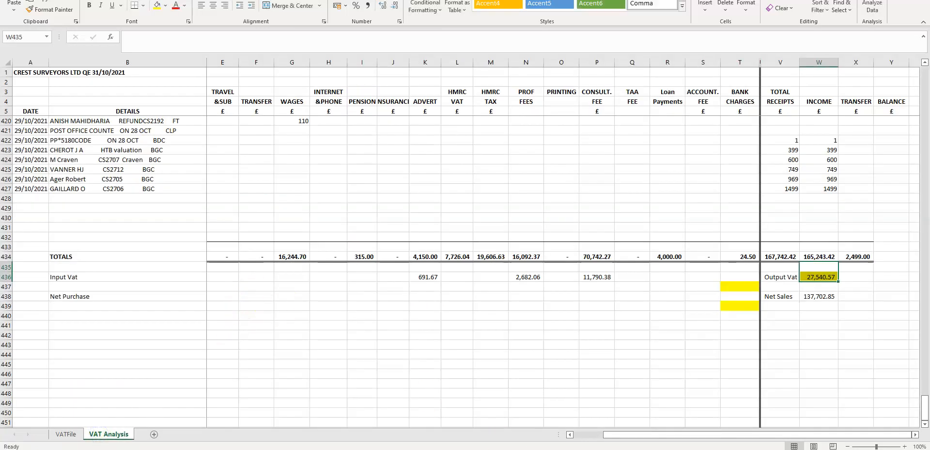
pyautogui.moveTo(634, 434); pyautogui.dragTo(602, 435)
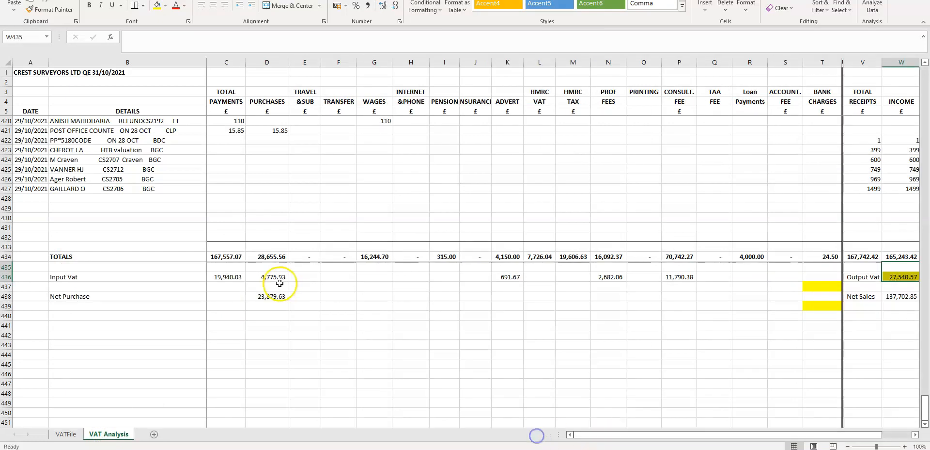
pyautogui.click(228, 279)
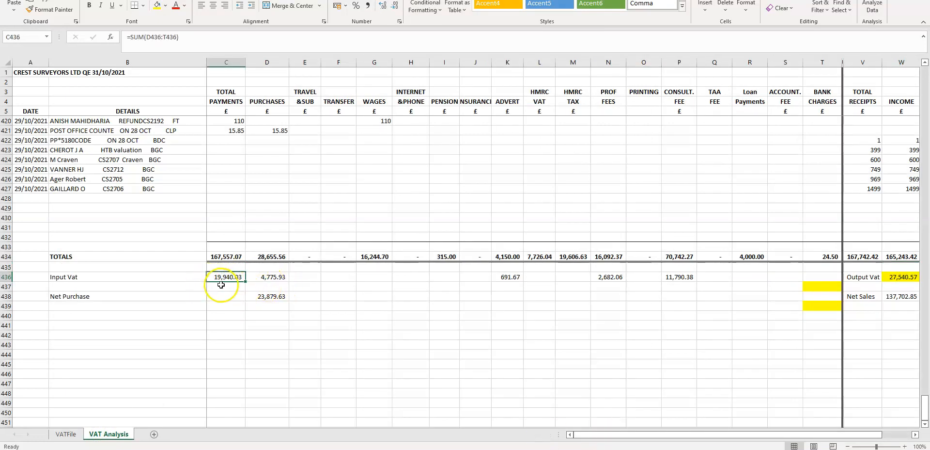
pyautogui.moveTo(271, 277); pyautogui.dragTo(690, 277)
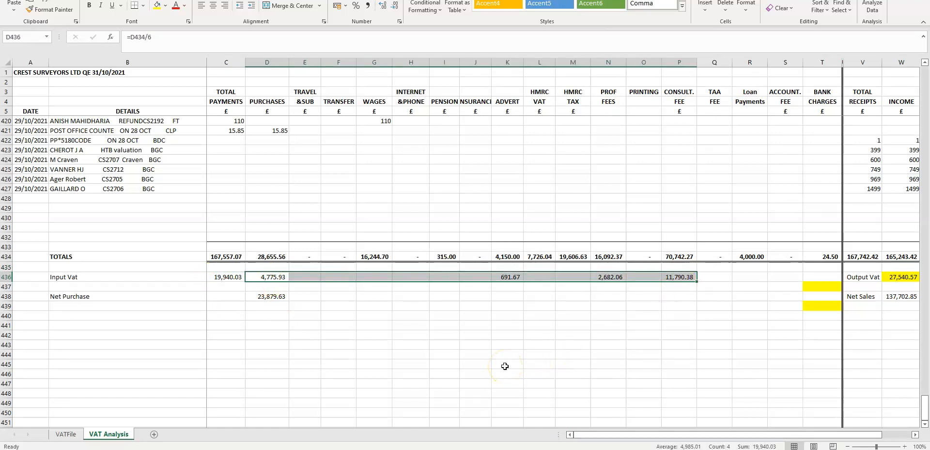
# - Trace Box 6 of the VAT return to the Net Sales formula on the analysis sheet, then inspect Box 7
pyautogui.click(66, 434)
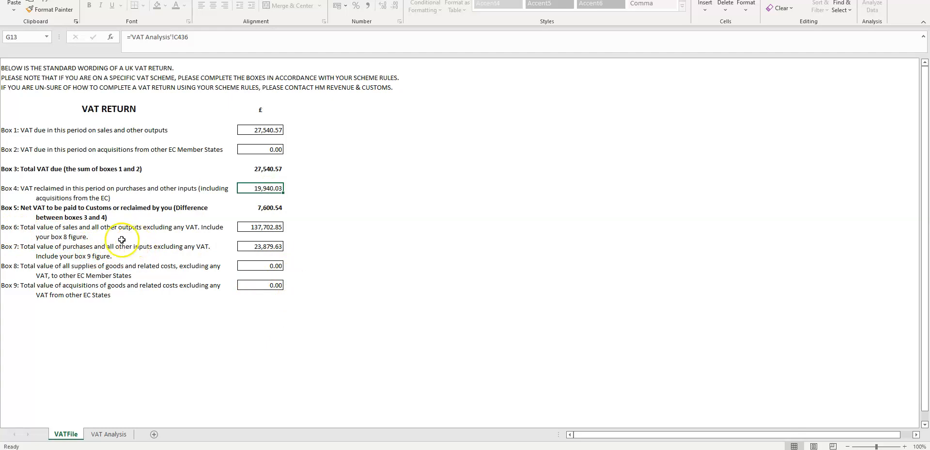
pyautogui.click(103, 435)
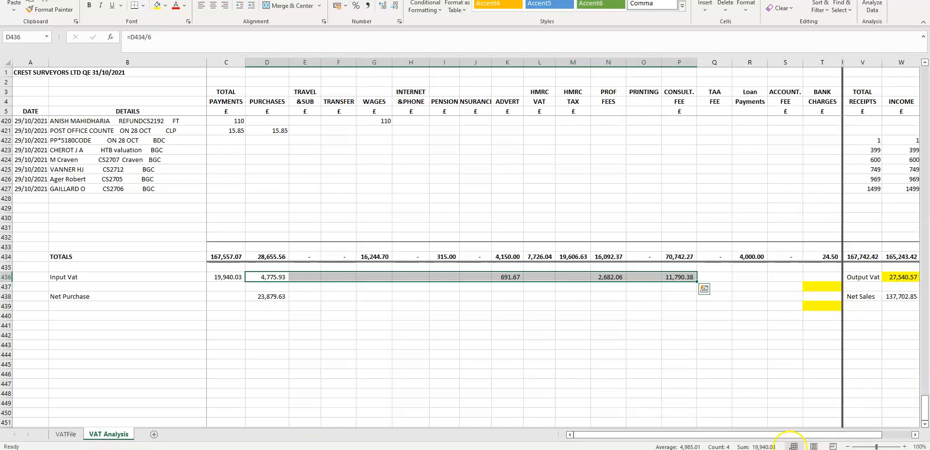
pyautogui.moveTo(785, 434); pyautogui.dragTo(858, 424)
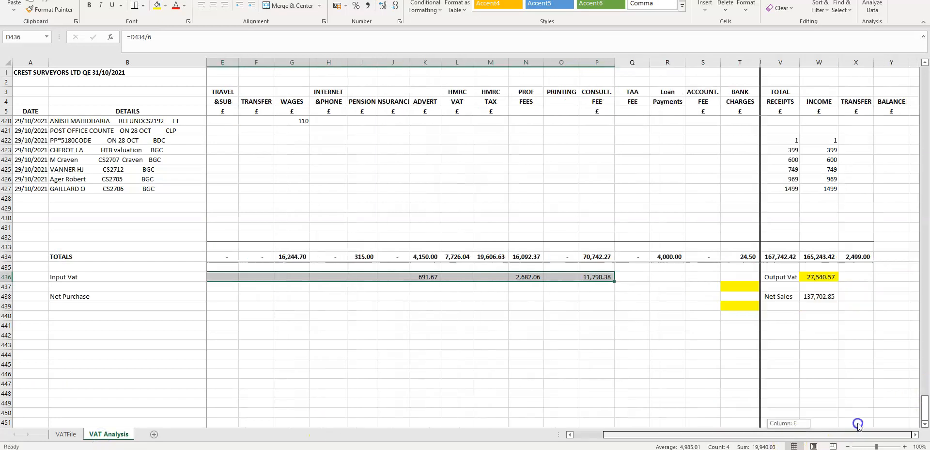
pyautogui.click(818, 297)
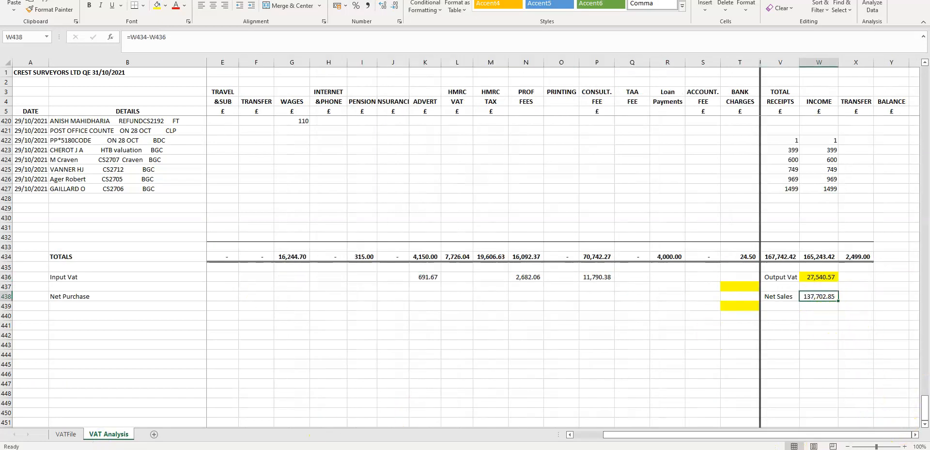
pyautogui.click(66, 433)
pyautogui.click(241, 229)
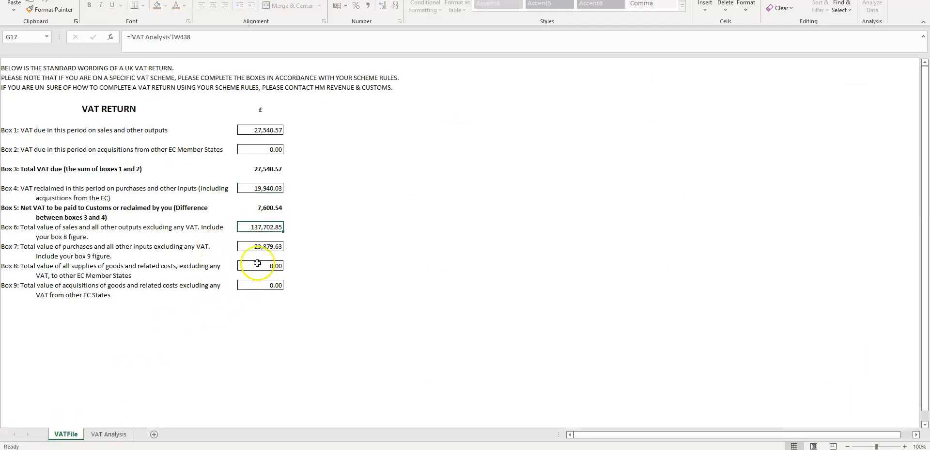
pyautogui.click(260, 248)
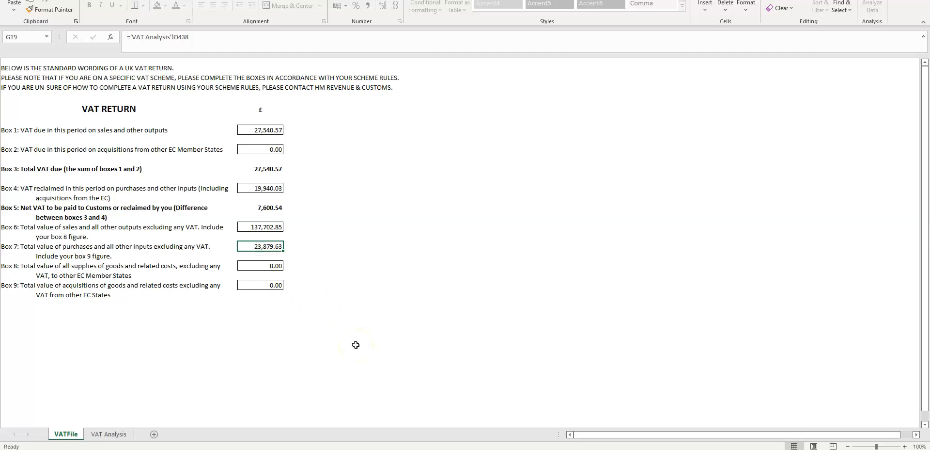
# - Trace Box 7 to the Net Purchase formula and review Boxes 8 and 9 of the VAT return
pyautogui.click(108, 434)
pyautogui.moveTo(619, 435); pyautogui.dragTo(515, 435)
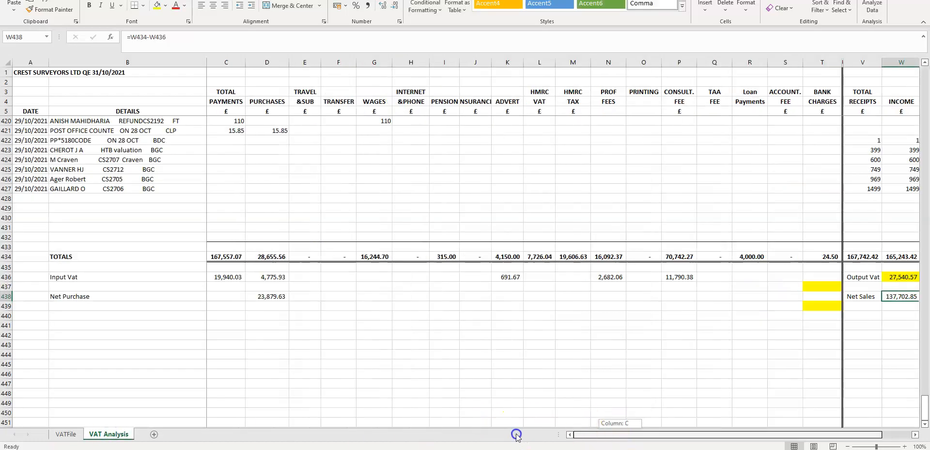
pyautogui.click(267, 296)
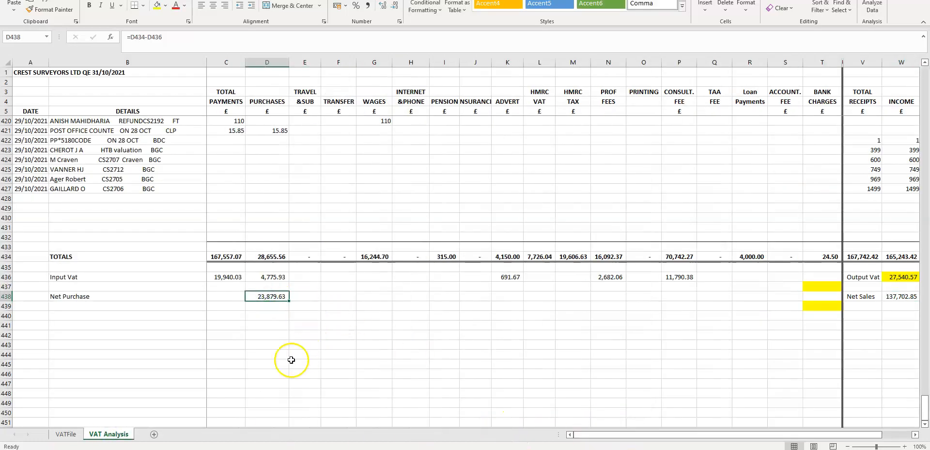
pyautogui.click(70, 433)
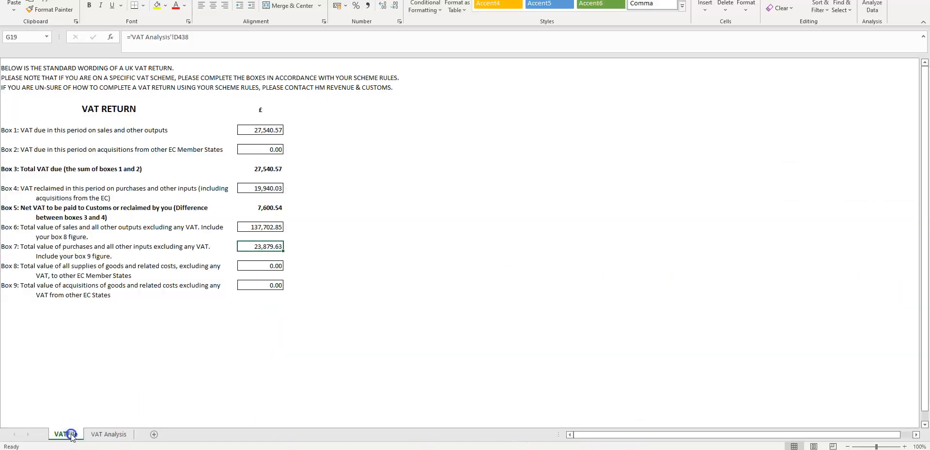
pyautogui.click(257, 247)
pyautogui.click(256, 267)
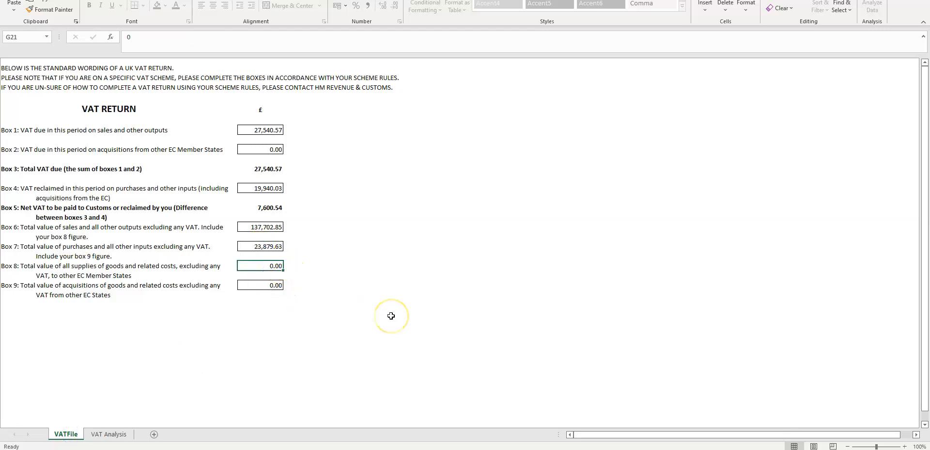
pyautogui.click(252, 285)
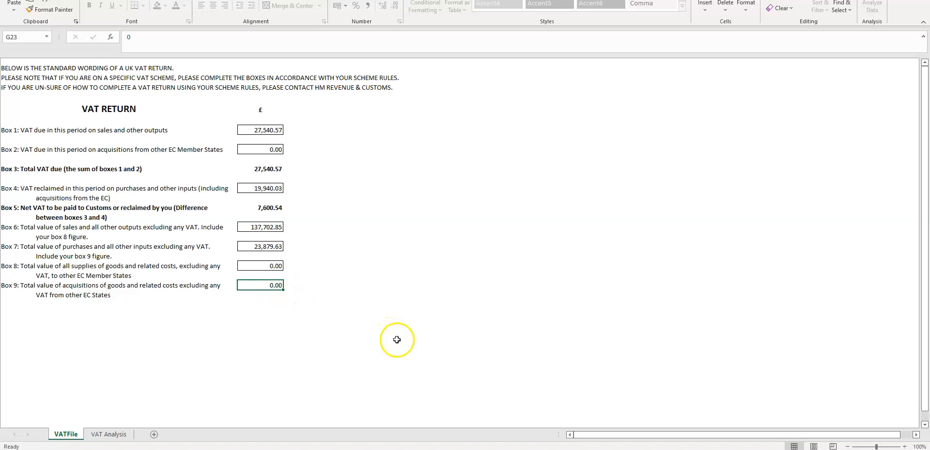
pyautogui.click(108, 434)
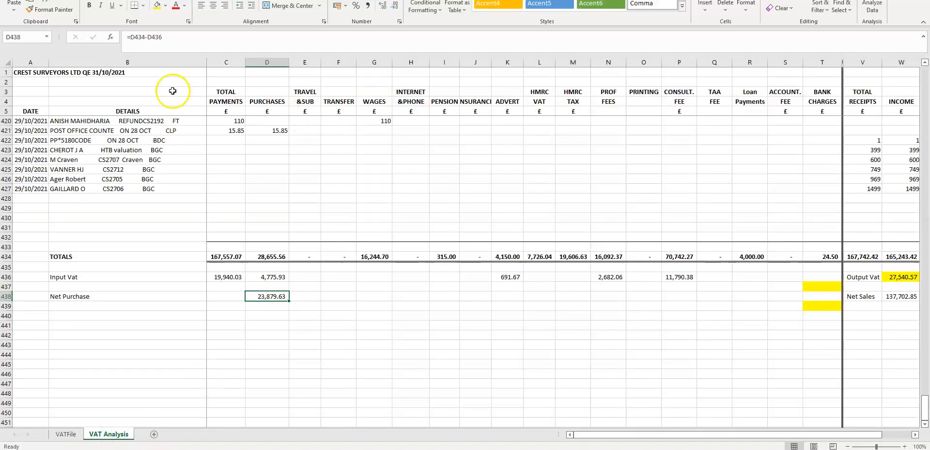
pyautogui.moveTo(56, 75); pyautogui.dragTo(703, 361)
pyautogui.click(66, 433)
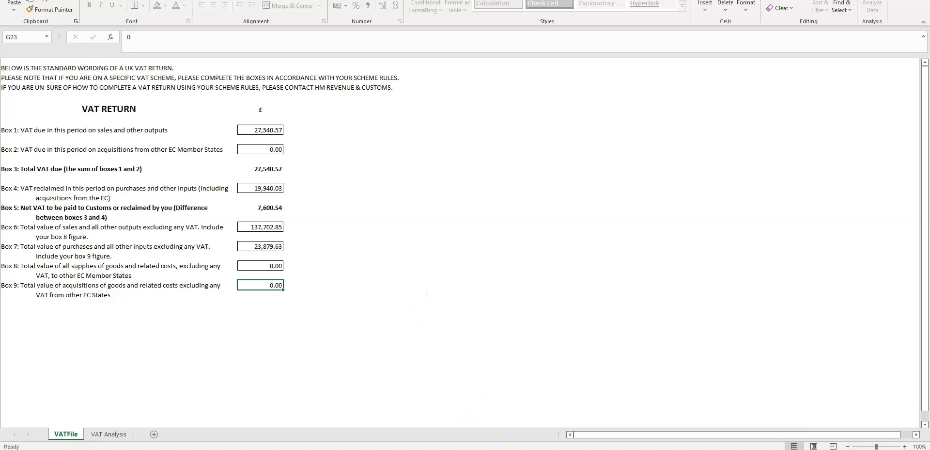
pyautogui.click(486, 449)
pyautogui.moveTo(488, 448)
pyautogui.click(541, 432)
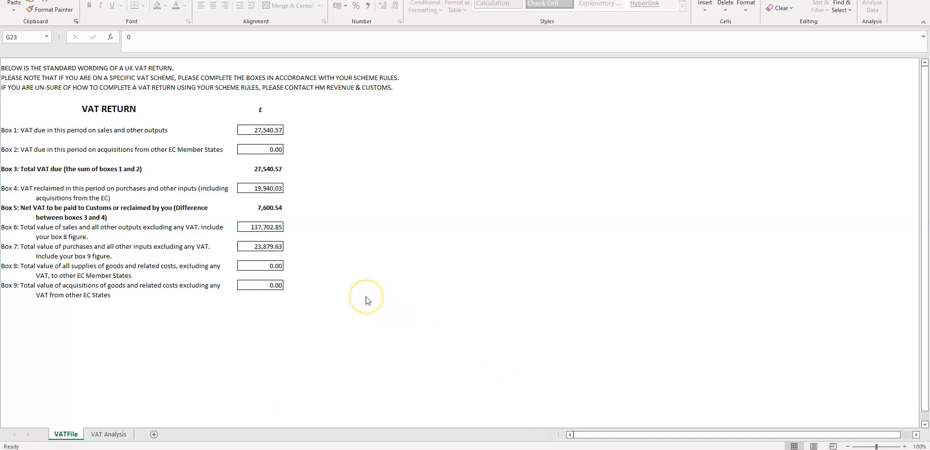